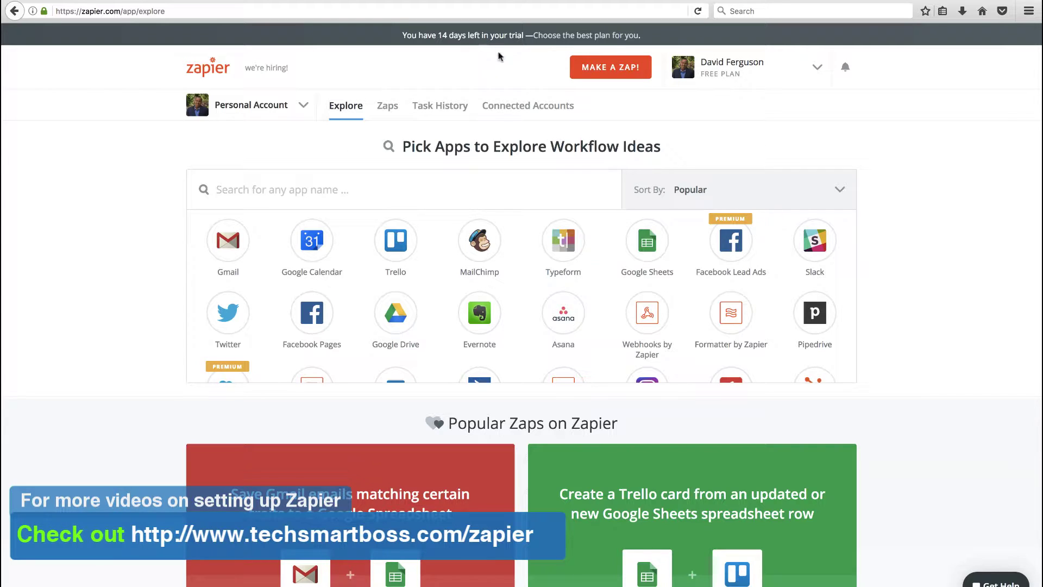
Look up Lead Score by Zapier in the app directory, then go to the Zaps list
click(356, 177)
text(lead sc)
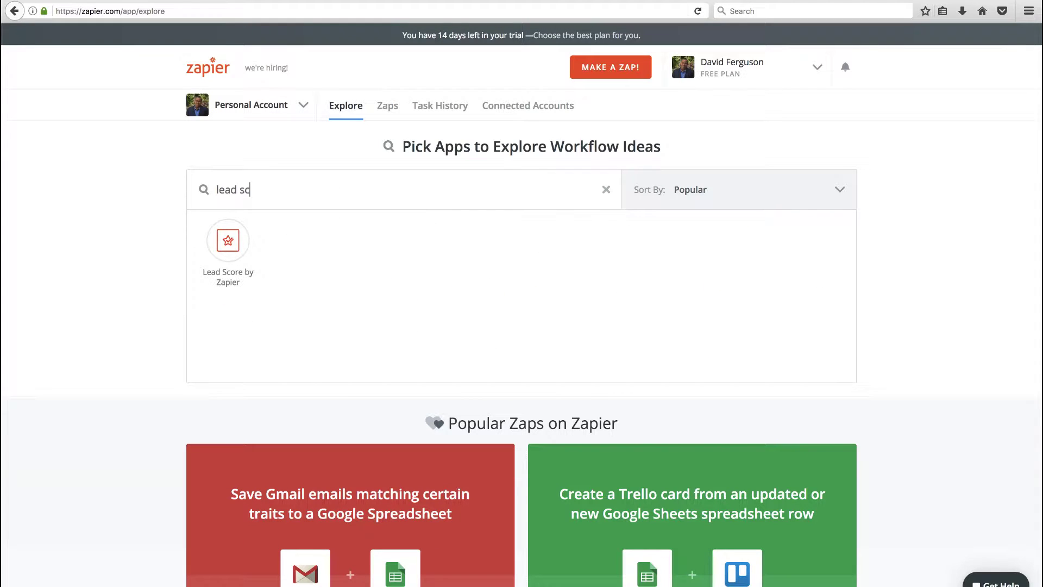
click(228, 246)
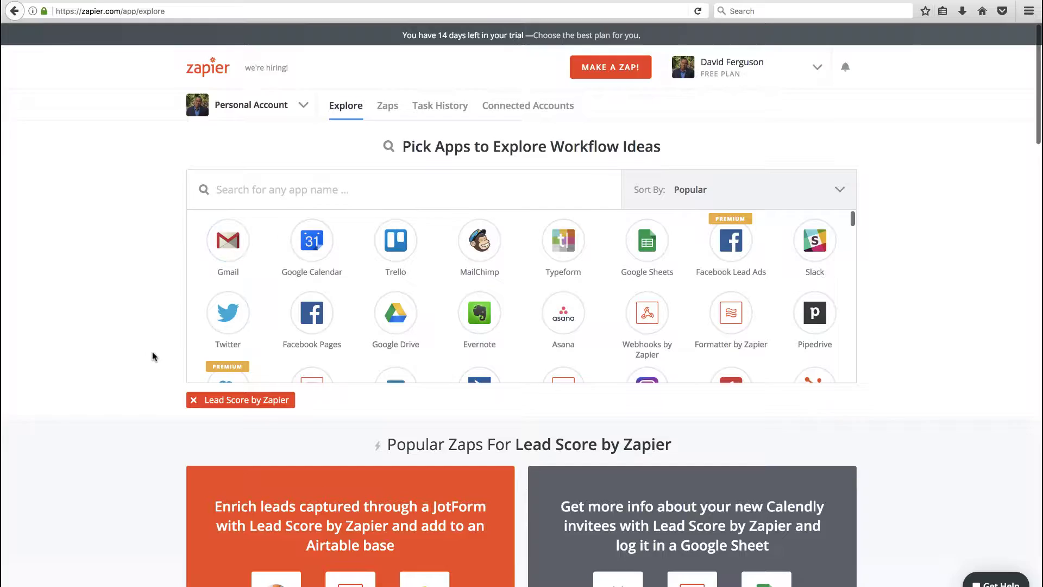
scroll(152, 356, down, 10)
scroll(152, 356, down, 3)
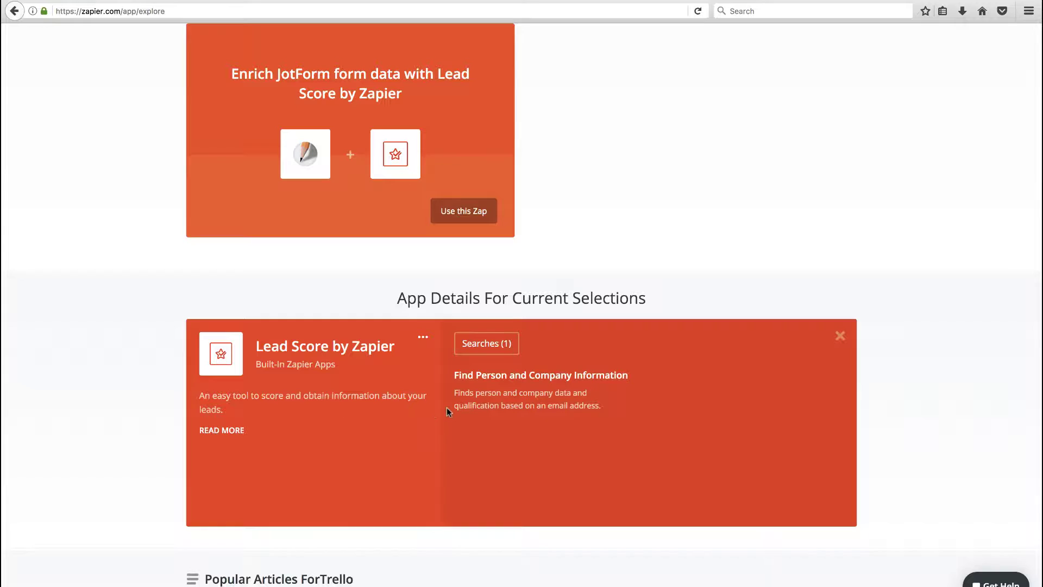
scroll(446, 407, up, 15)
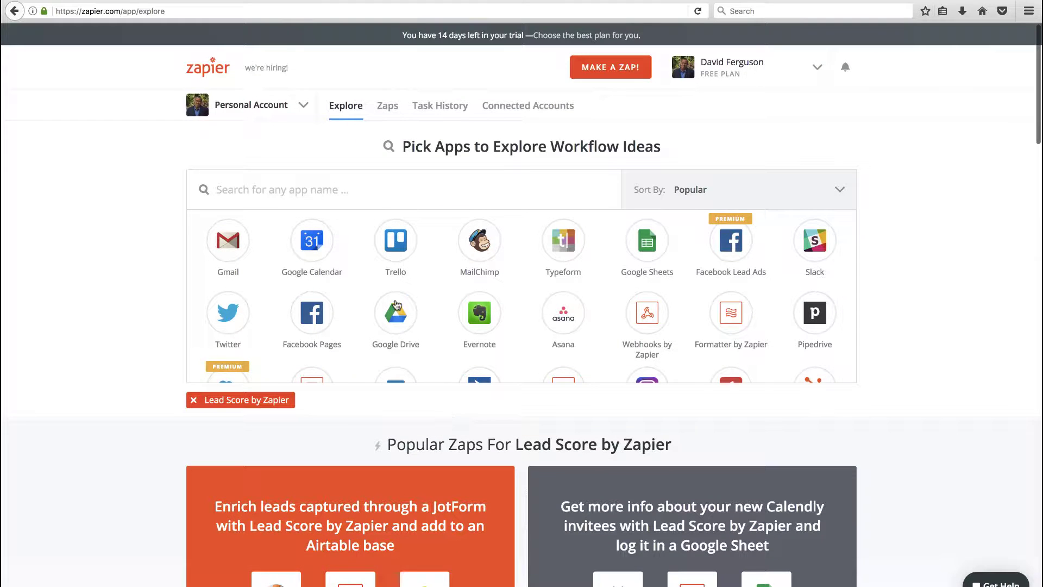
click(389, 107)
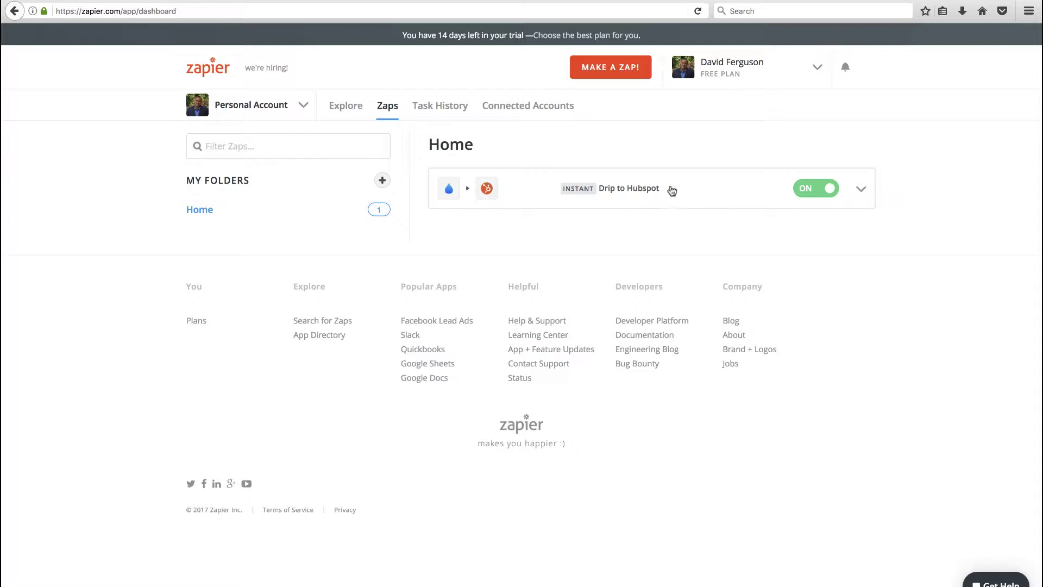
Duplicate the Drip to Hubspot zap and open Drip to Hubspot Copy in the editor
click(860, 193)
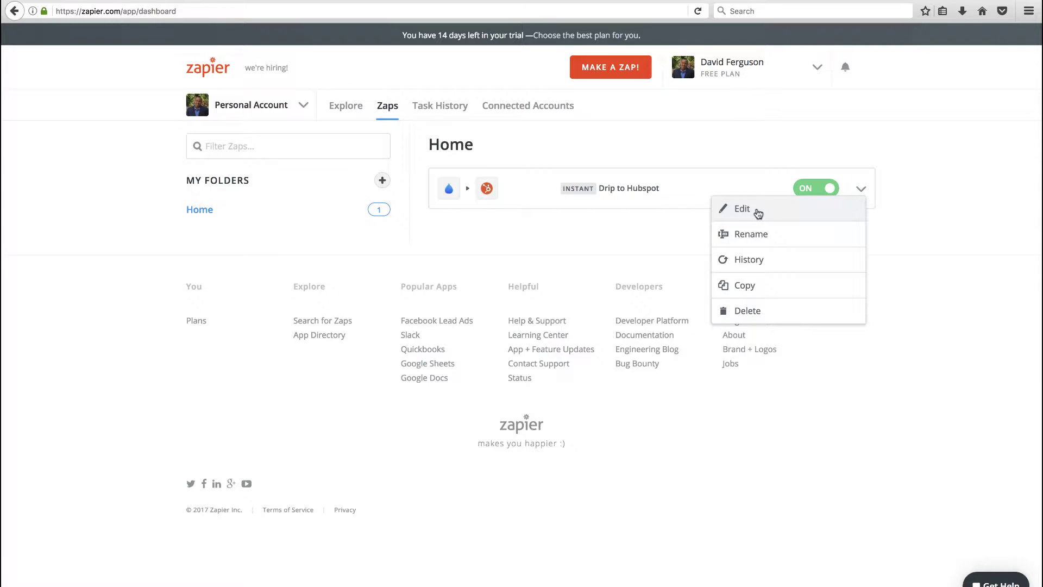
click(751, 285)
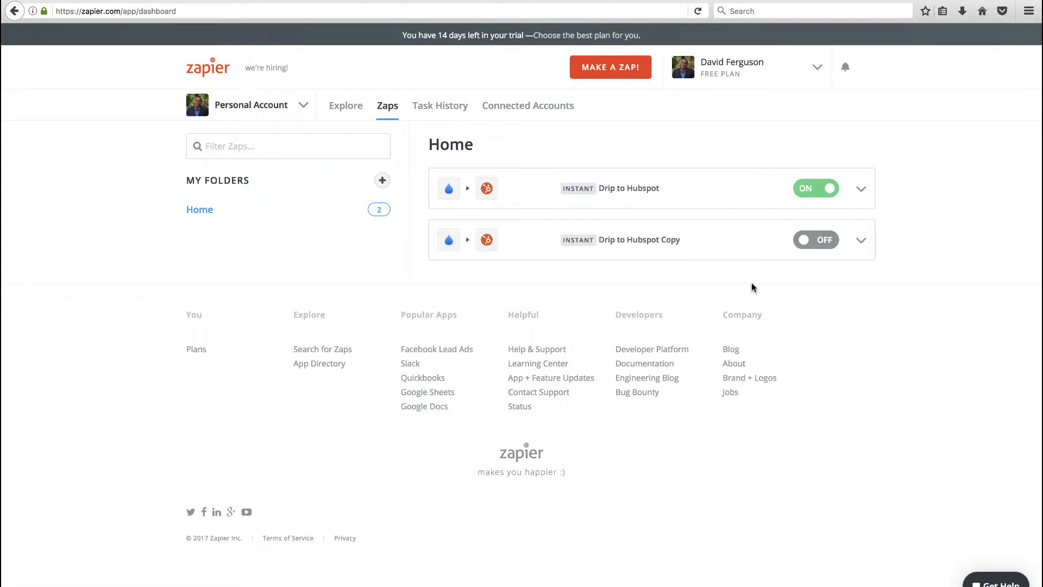
click(860, 242)
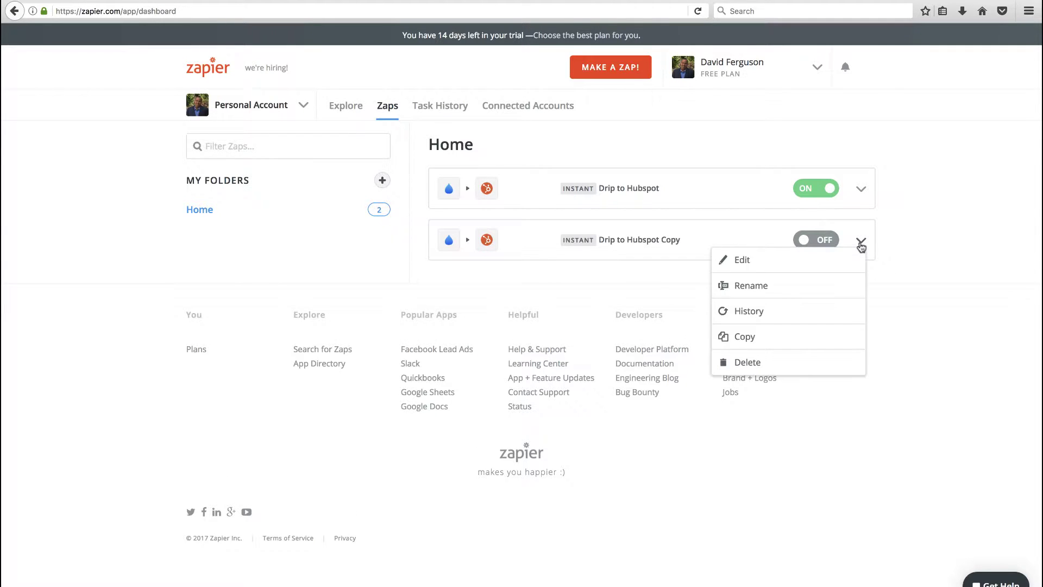
click(771, 263)
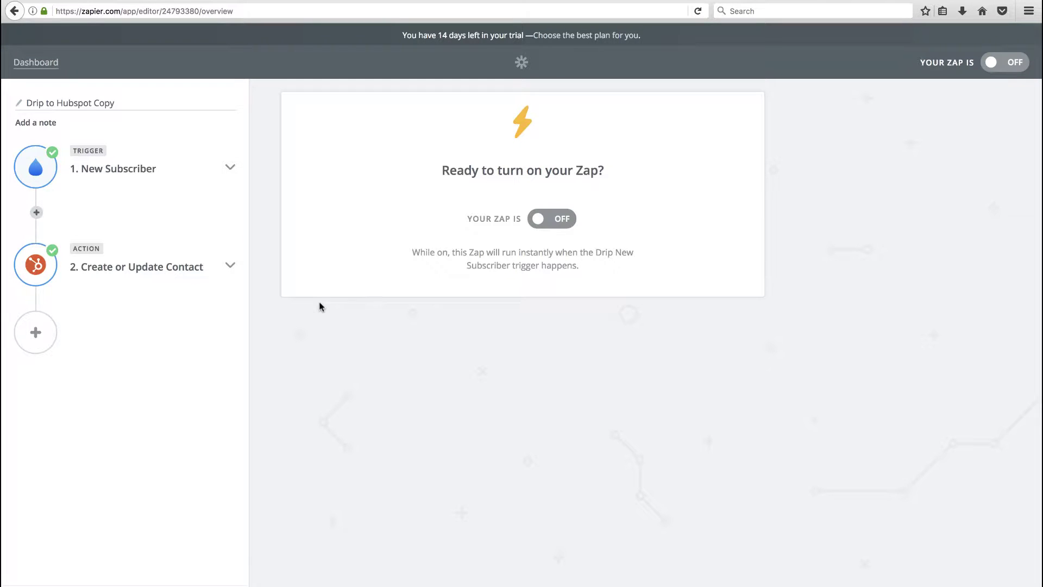
Expand the Drip trigger and HubSpot Create or Update Contact steps and open the contact template
click(232, 169)
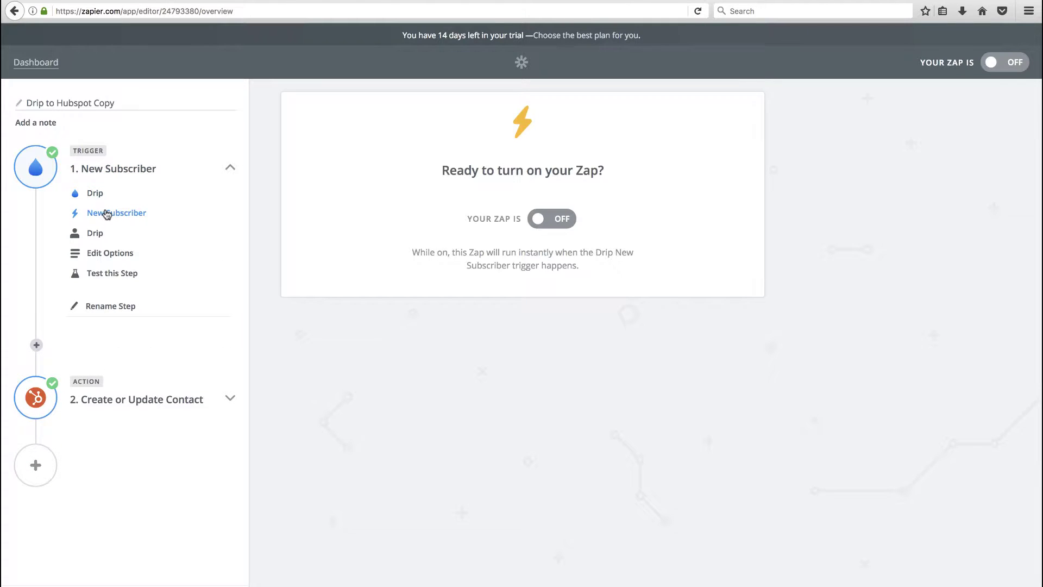
click(229, 401)
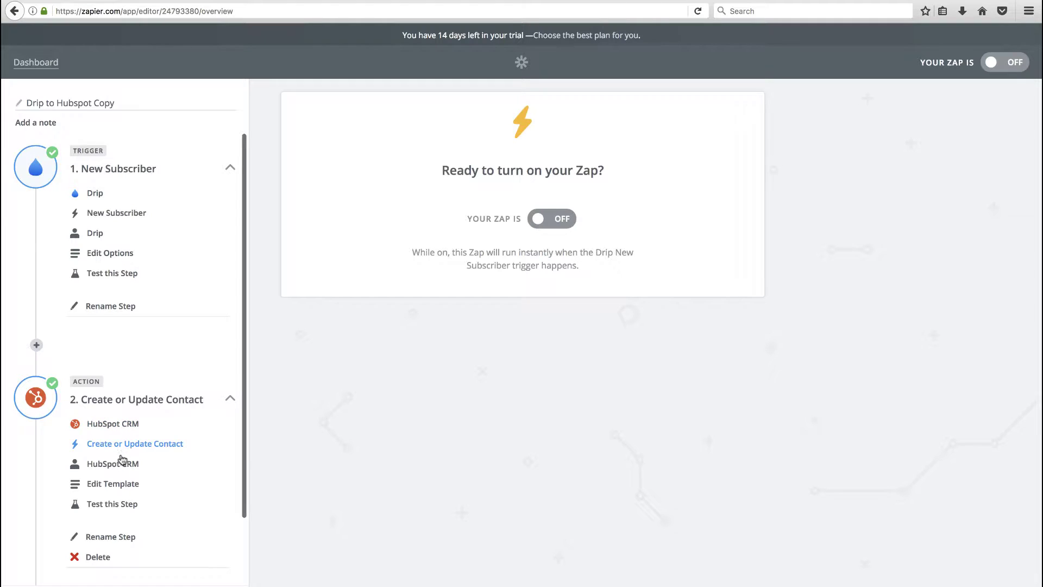
click(111, 484)
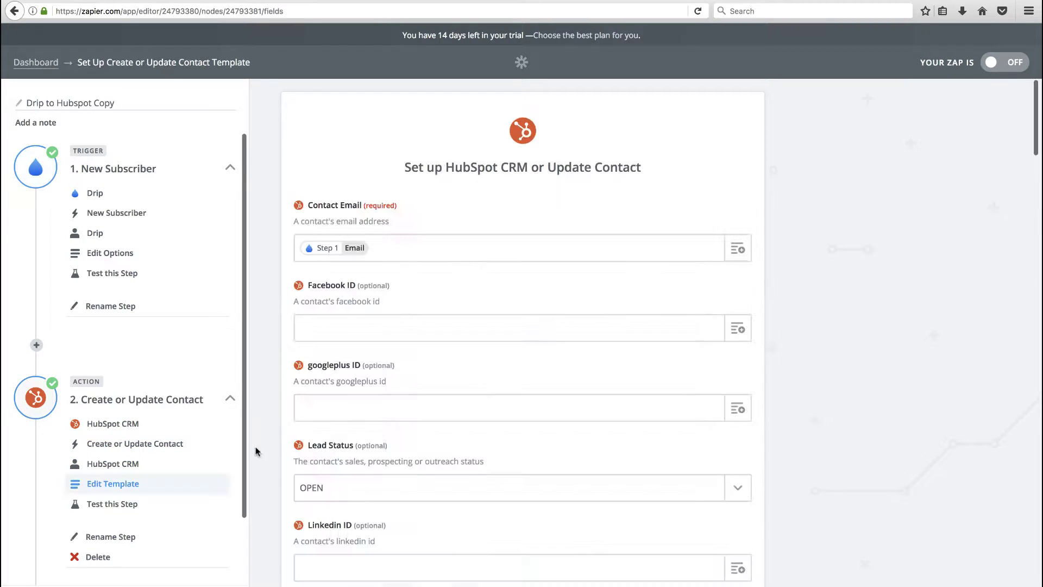
Inspect the Contact Email and First Name mappings that come from the Drip fields
click(358, 251)
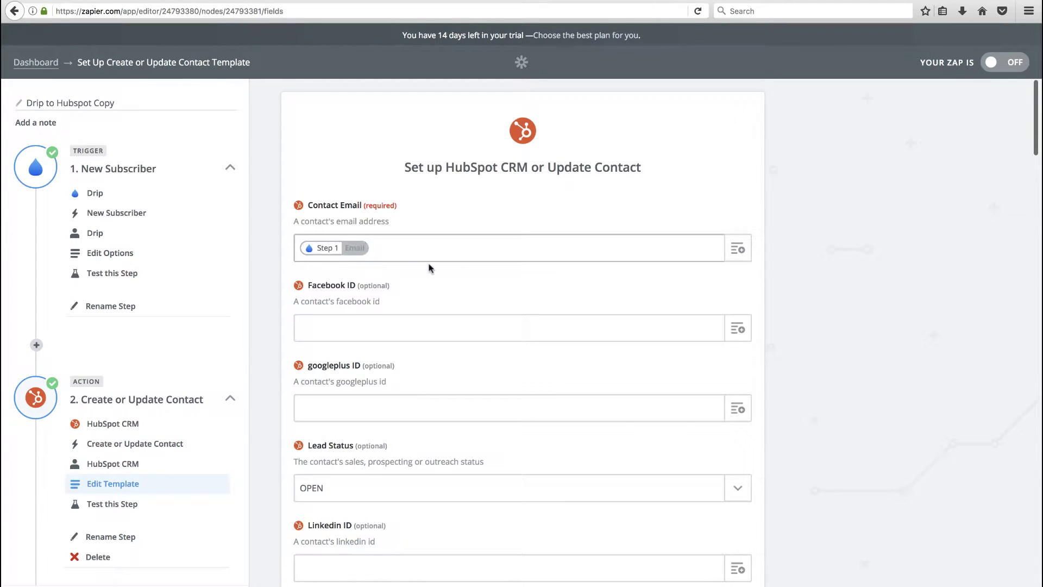
scroll(452, 324, down, 5)
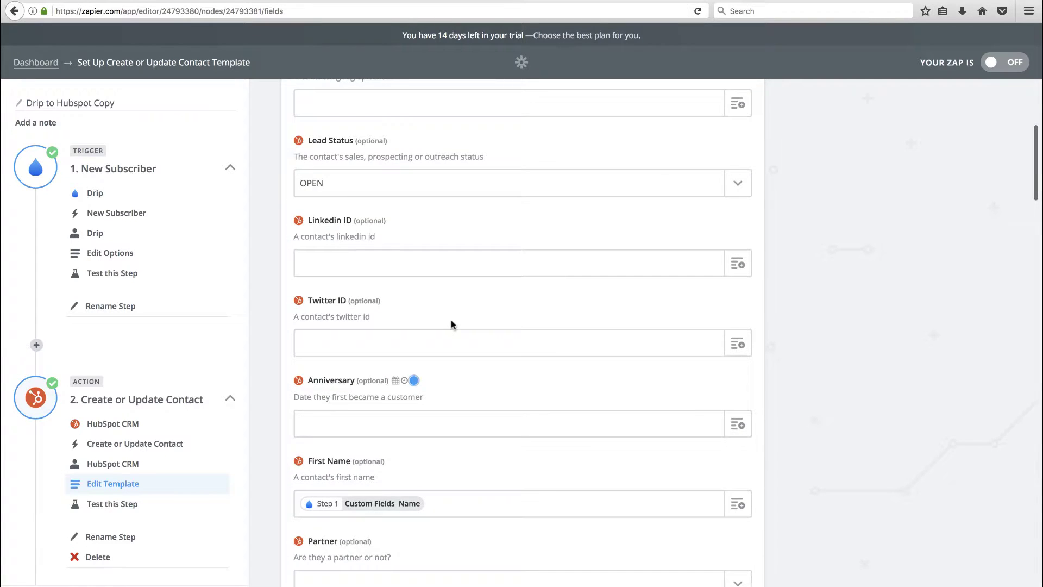
scroll(452, 325, up, 1)
scroll(389, 265, down, 2)
click(379, 455)
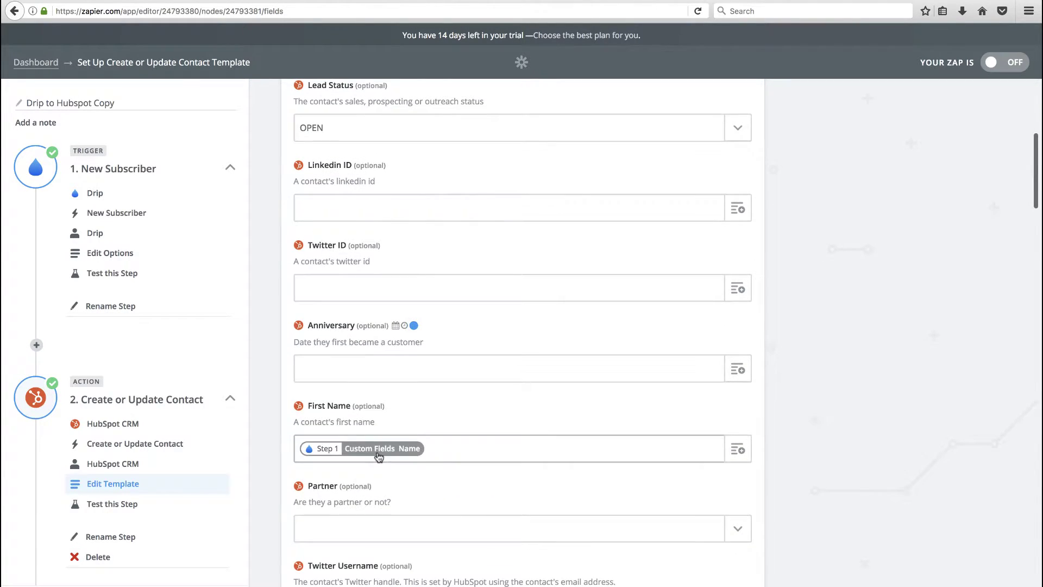
scroll(379, 455, down, 20)
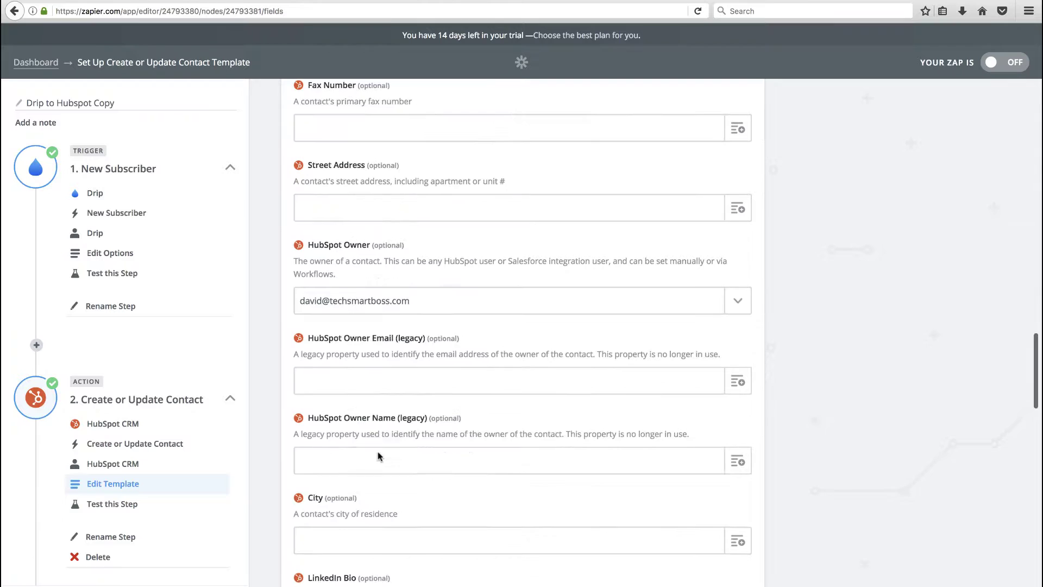
scroll(340, 361, up, 10)
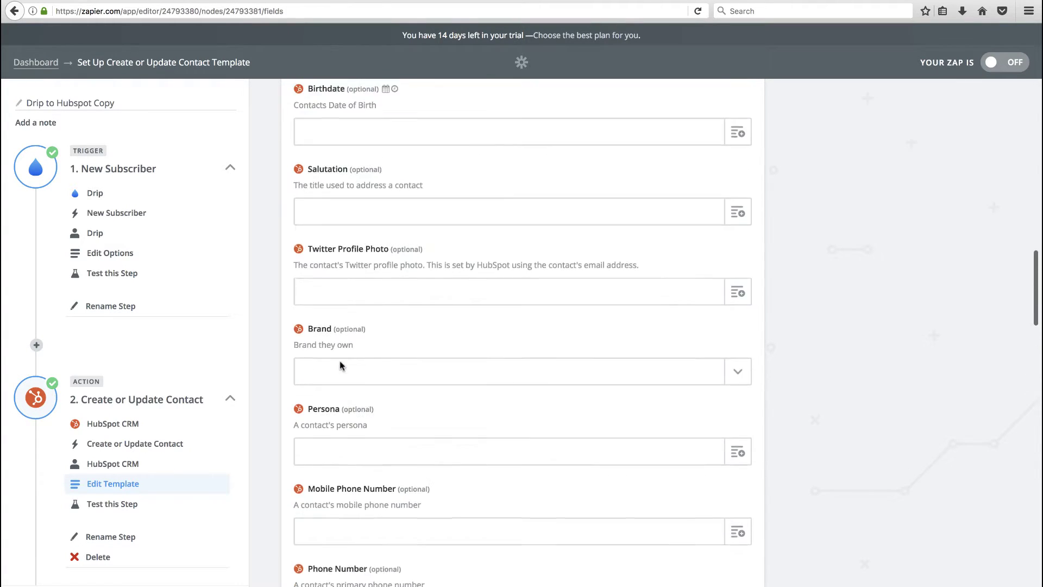
scroll(340, 361, up, 20)
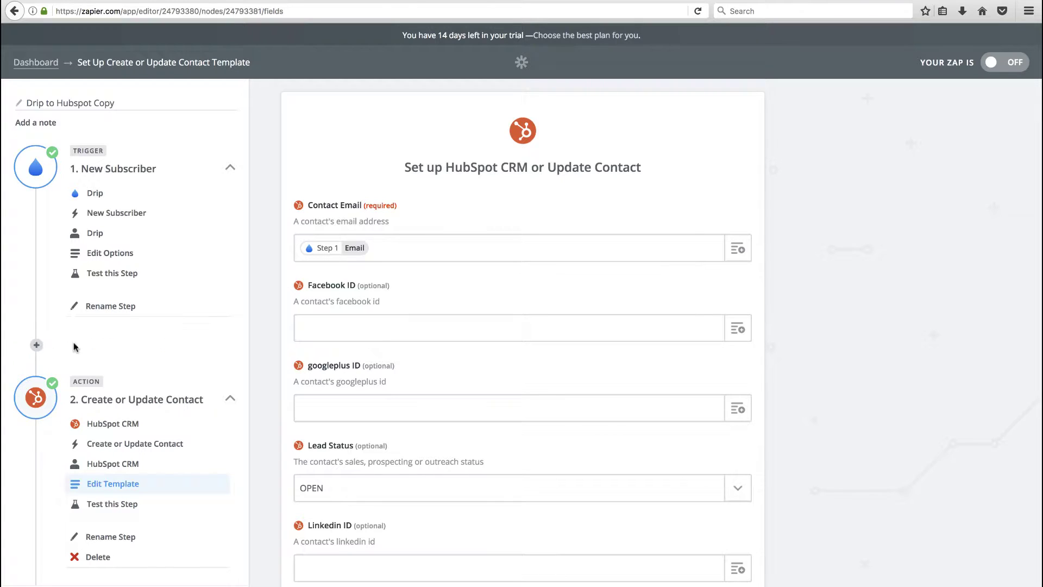
Insert a Lead Score by Zapier 'Find Person and Company Information' action after the Drip trigger
click(37, 344)
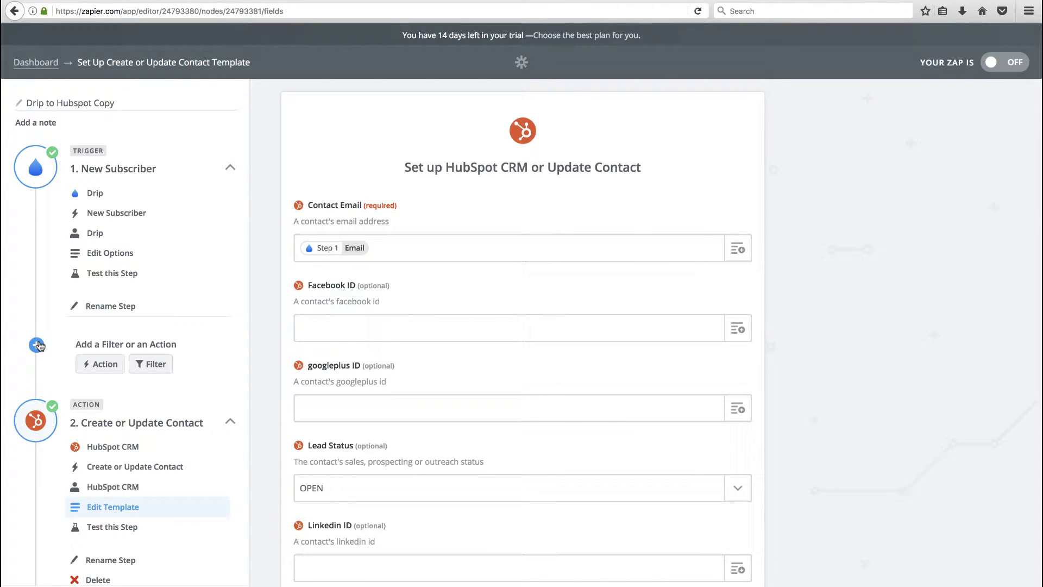
click(103, 365)
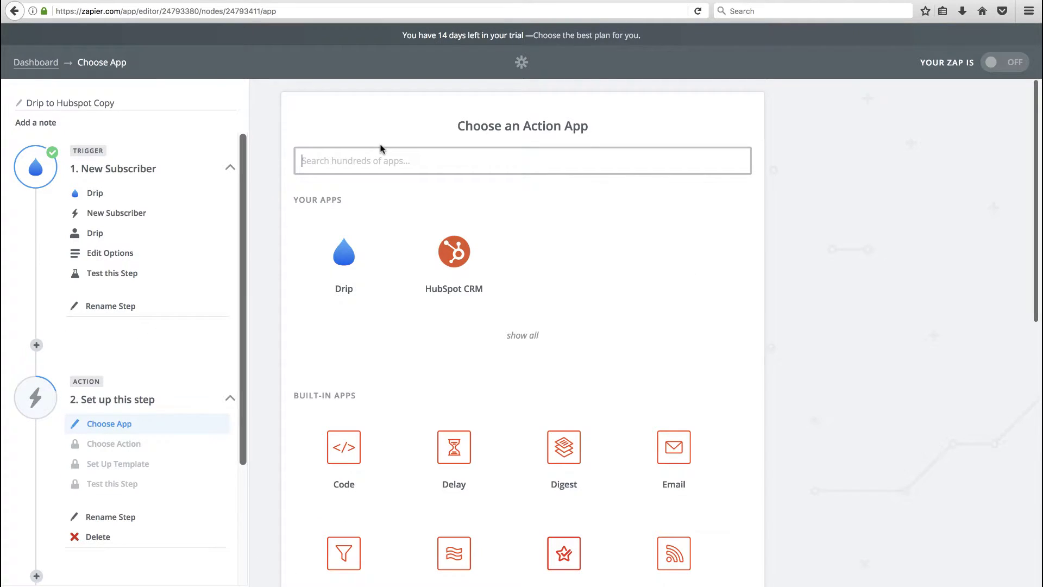
click(381, 149)
text(lead sc)
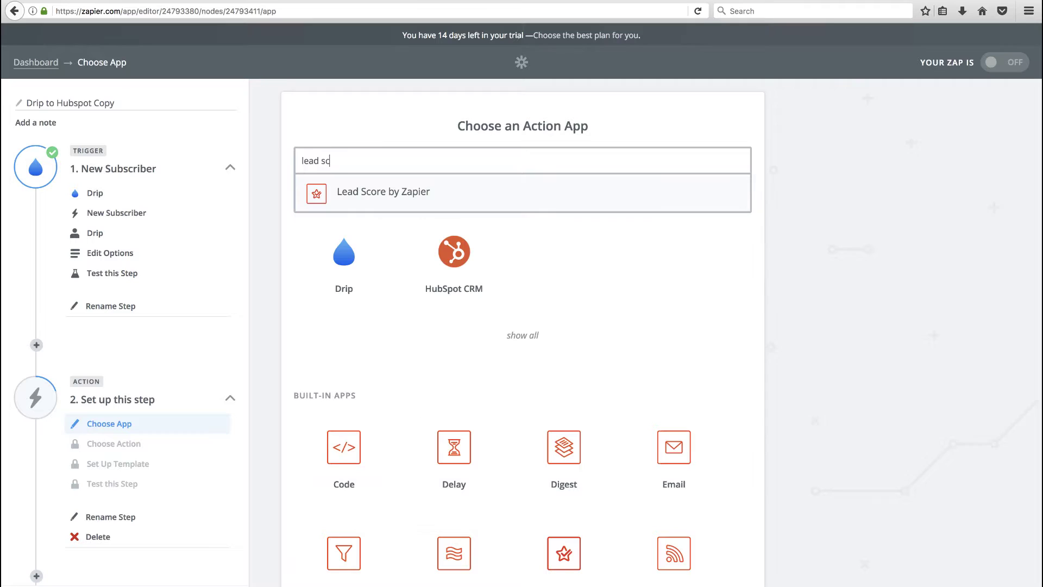
click(316, 195)
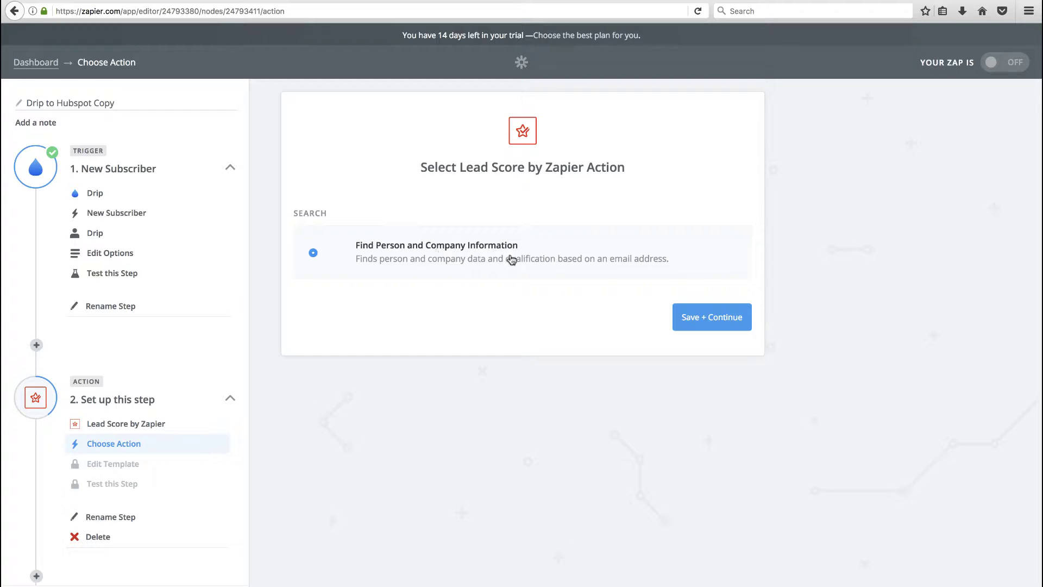
click(711, 322)
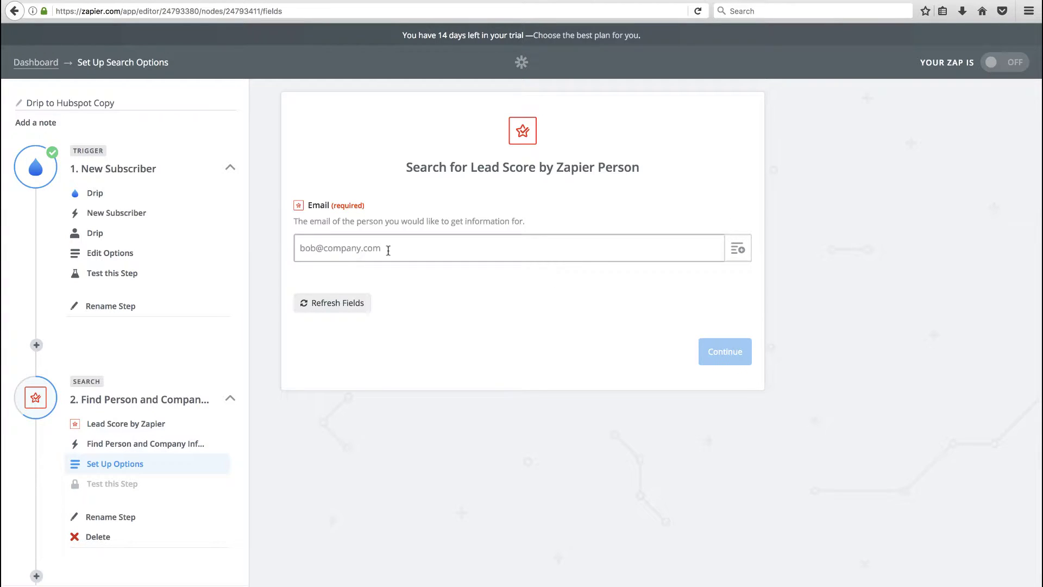
Leave the Email field unmapped for now and re-test the Drip New Subscriber trigger
click(739, 250)
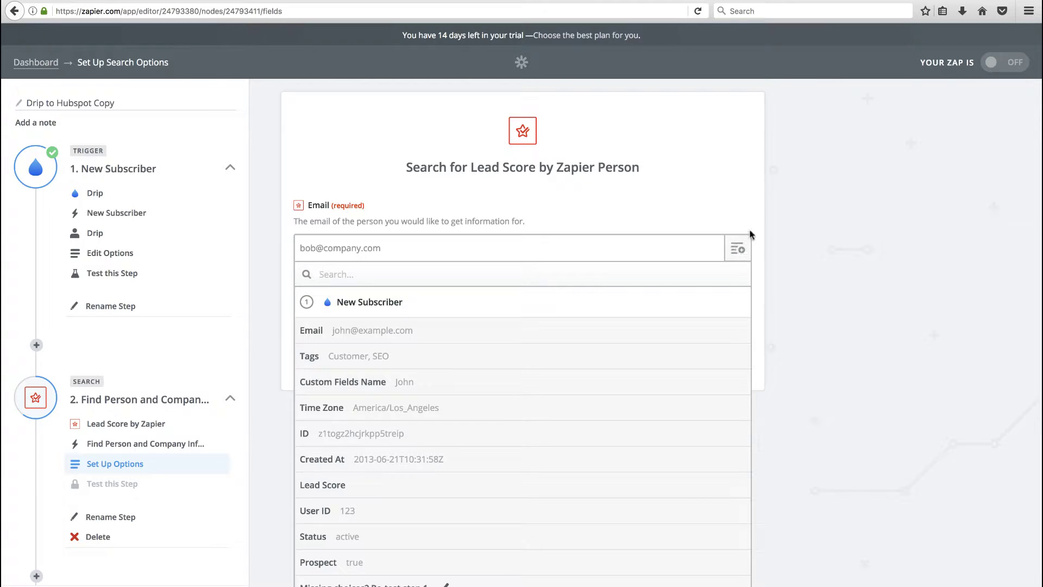
click(737, 250)
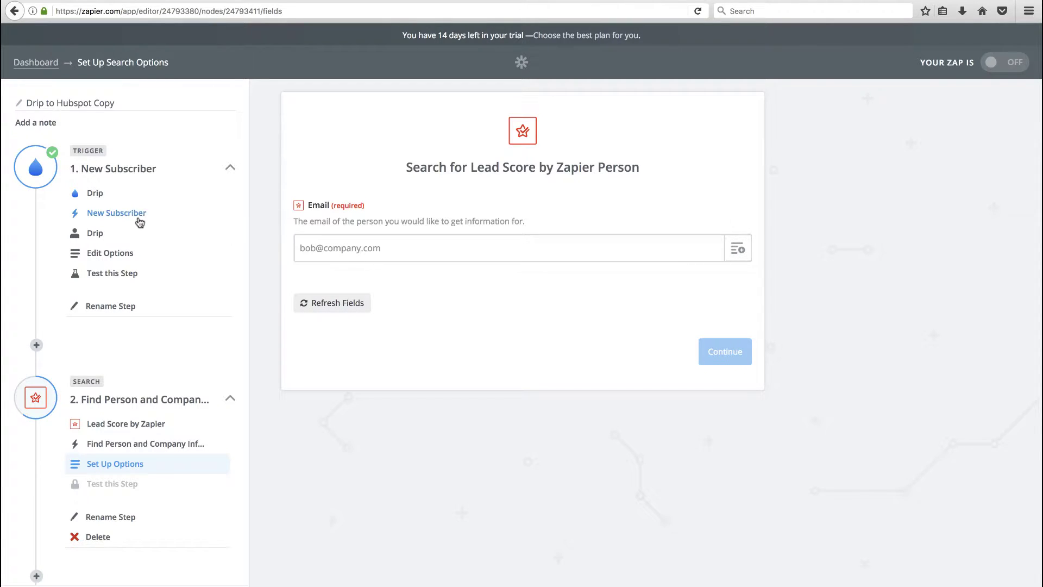
click(108, 274)
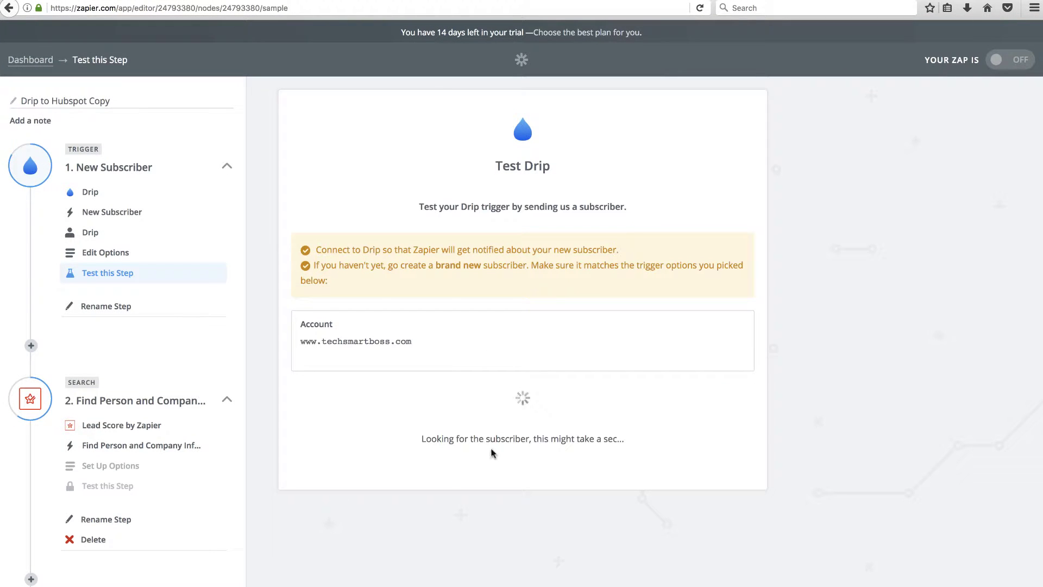
Check the newest subscriber in Drip, then return to the successful Zapier trigger test
click(391, 2)
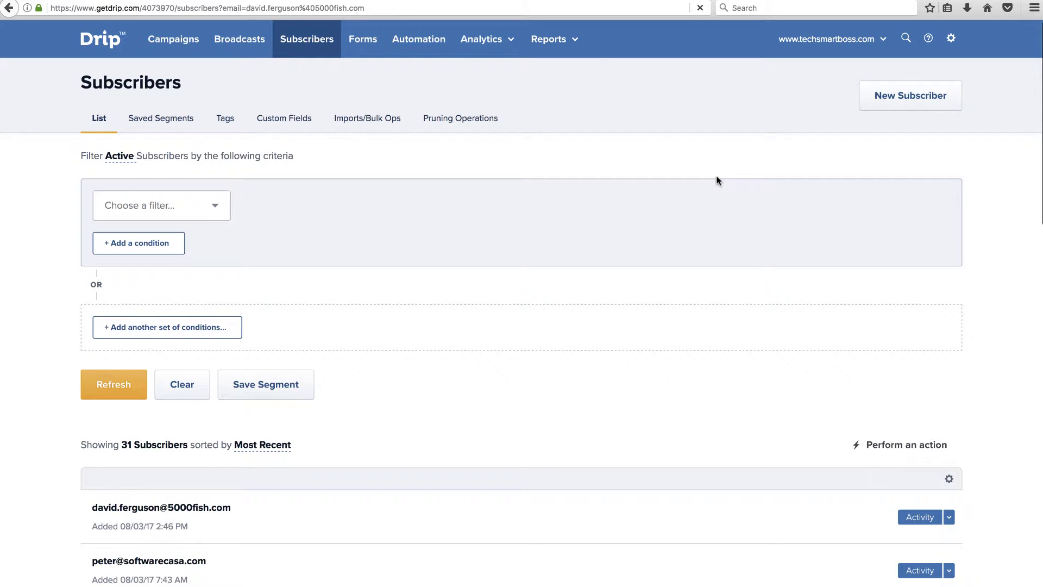
click(244, 2)
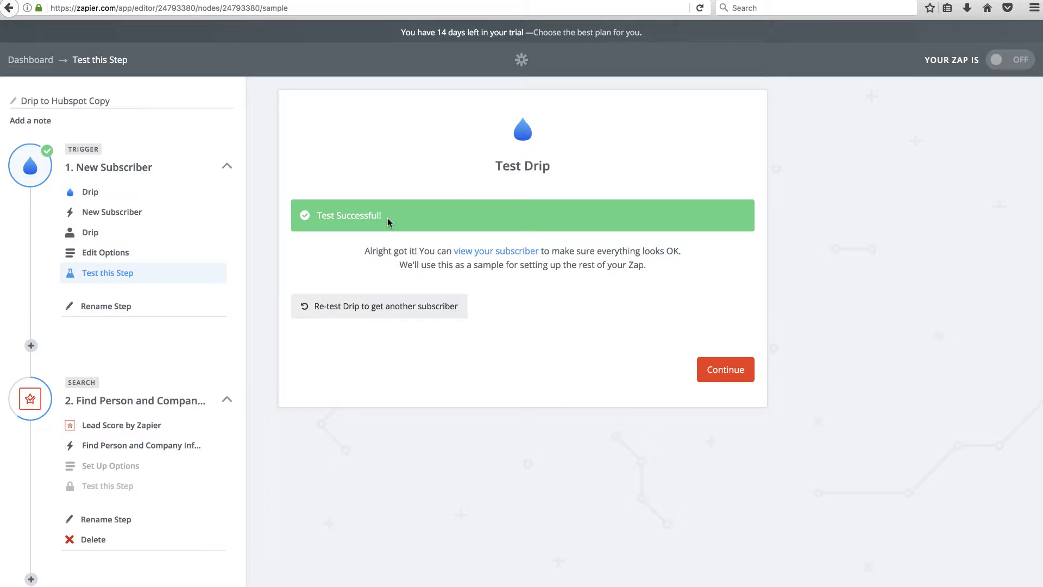
Review the sample subscriber's fields and continue past the successful trigger test
click(495, 251)
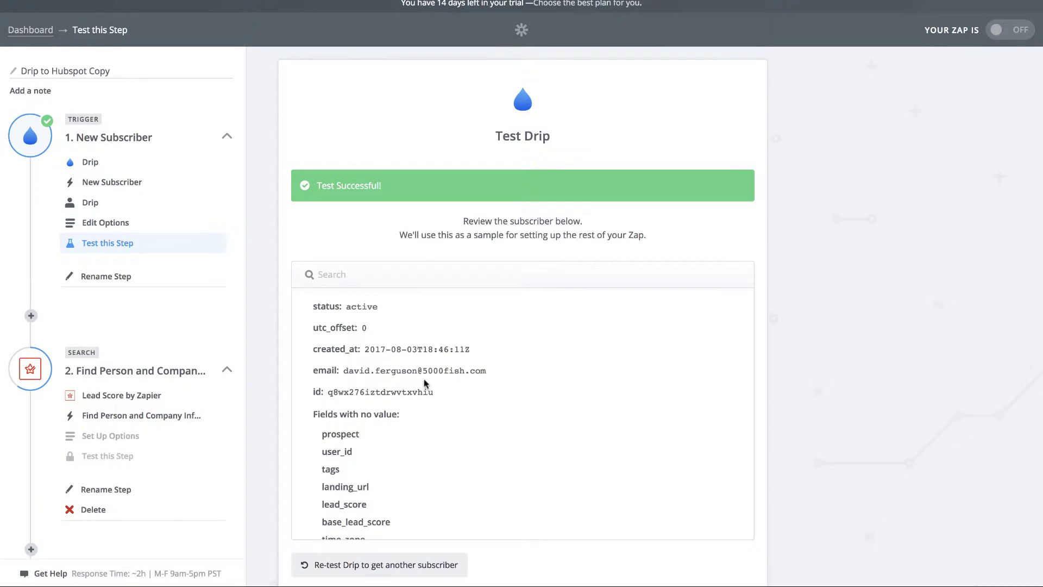
scroll(373, 485, down, 4)
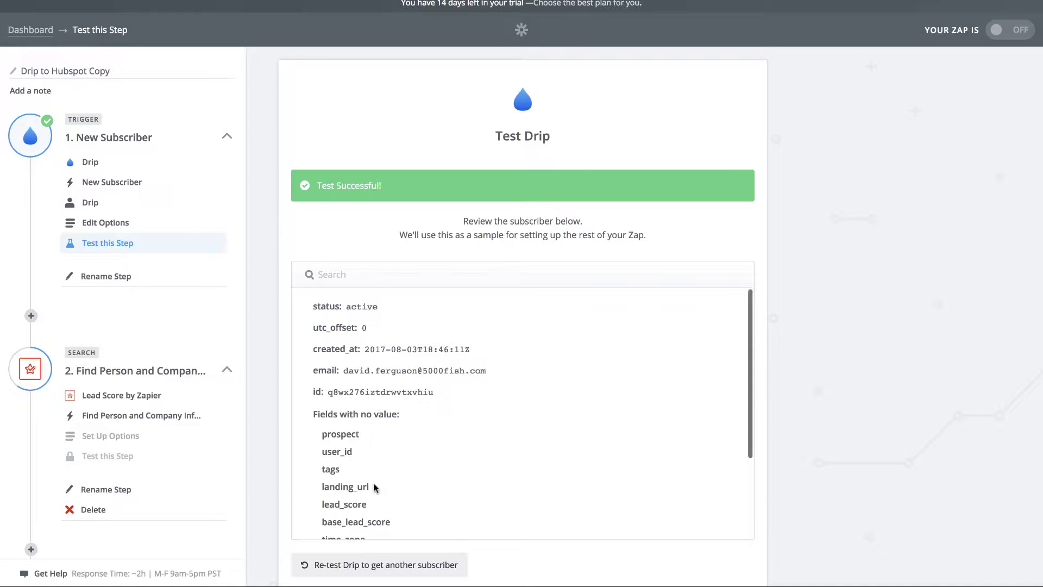
scroll(374, 487, up, 2)
scroll(373, 487, up, 2)
scroll(772, 373, down, 4)
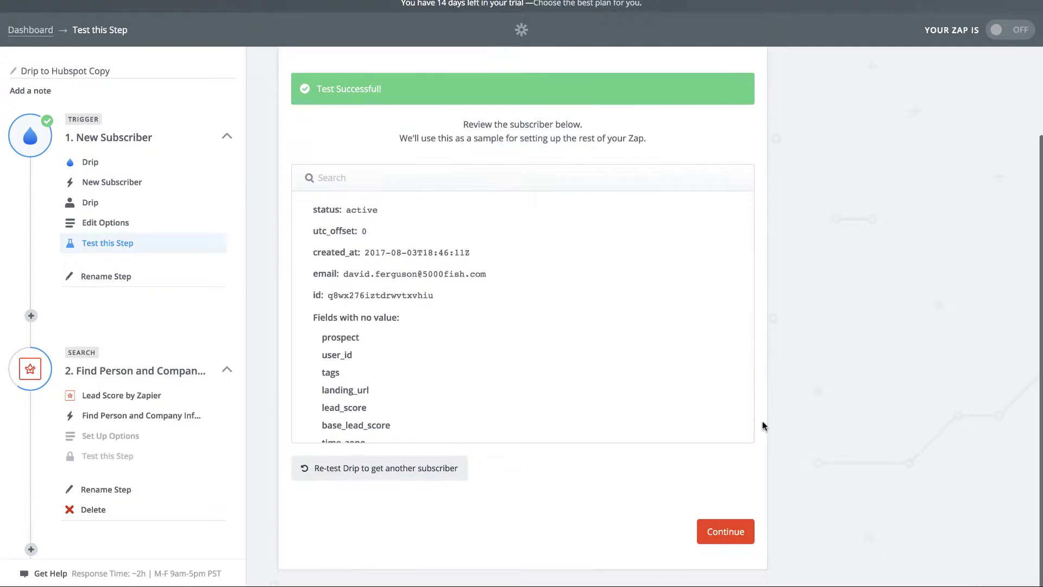
click(726, 534)
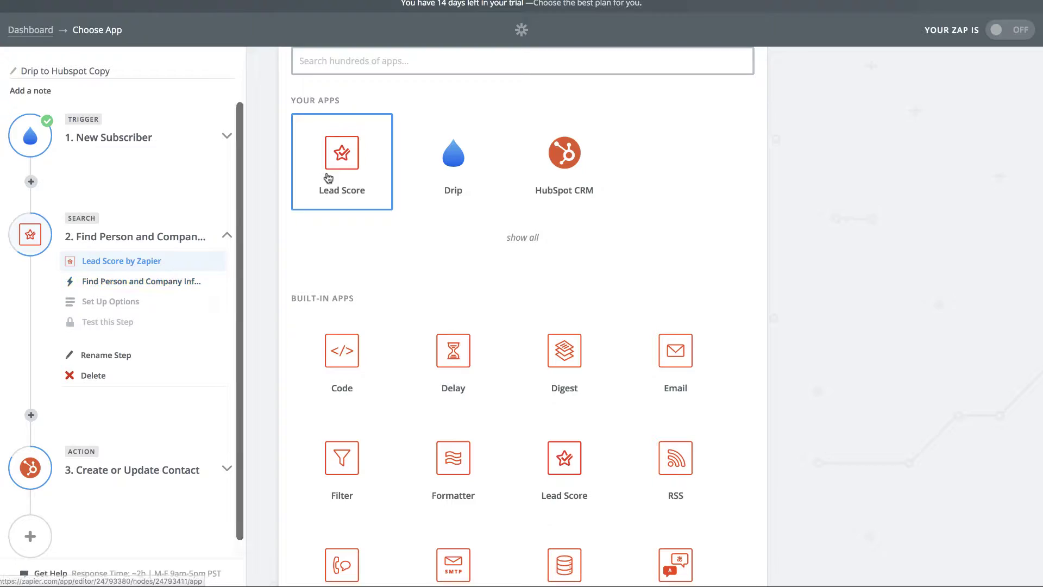
Set up Lead Score's Find Person and Company Information search with Email mapped to Step 1 Email
click(328, 178)
click(726, 293)
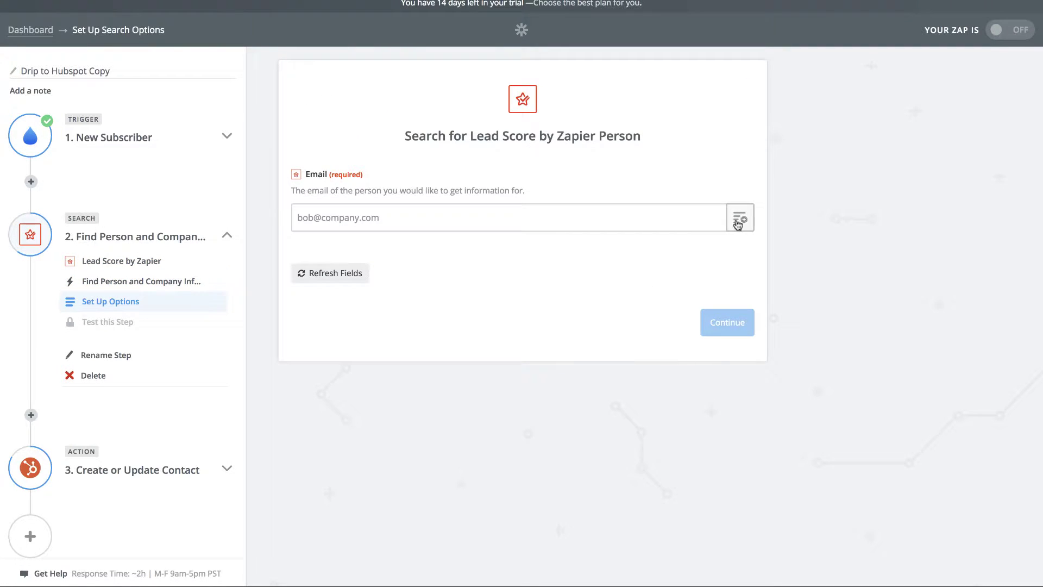
click(738, 223)
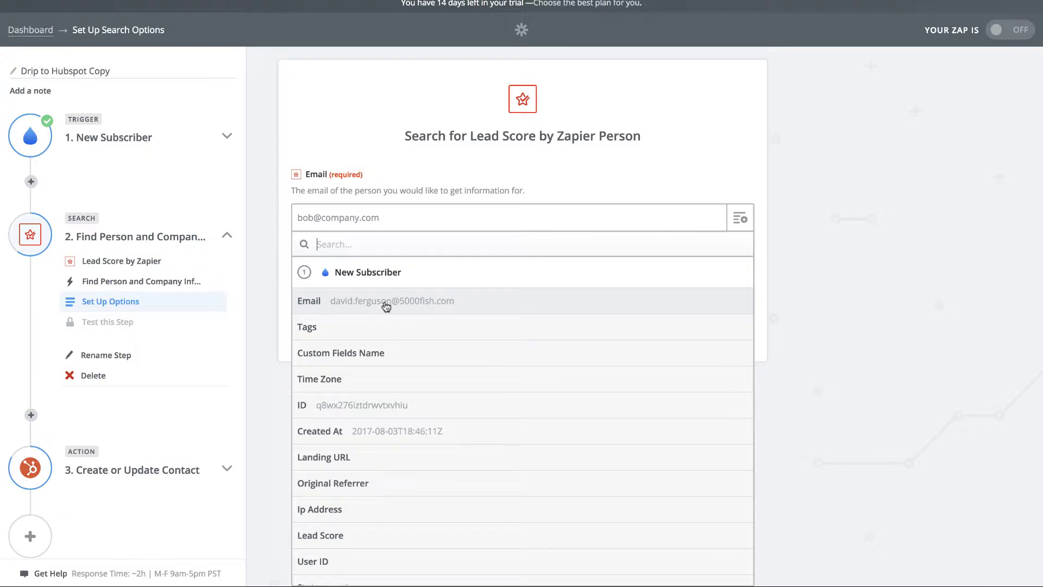
click(388, 303)
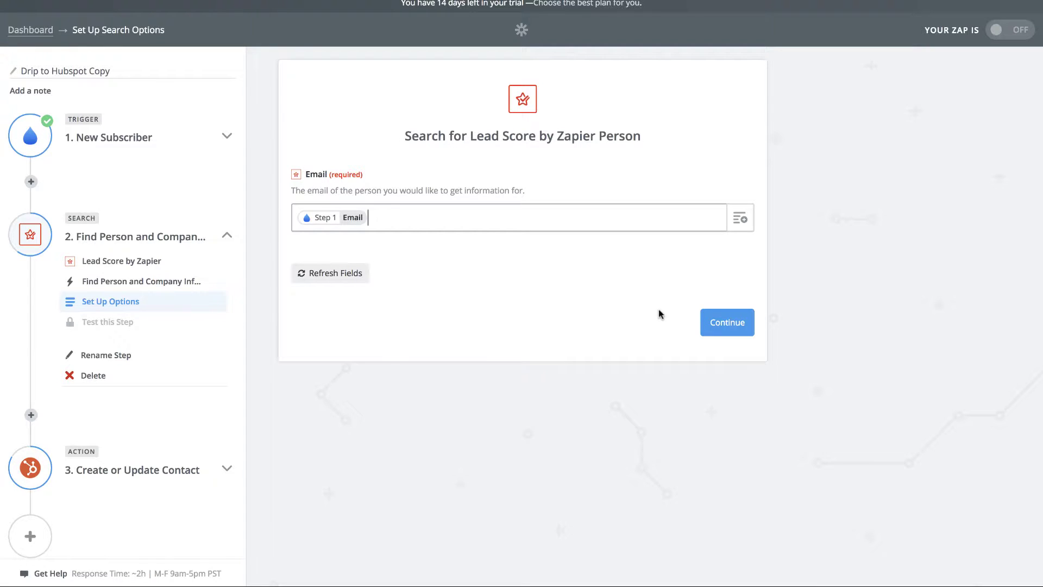
click(726, 323)
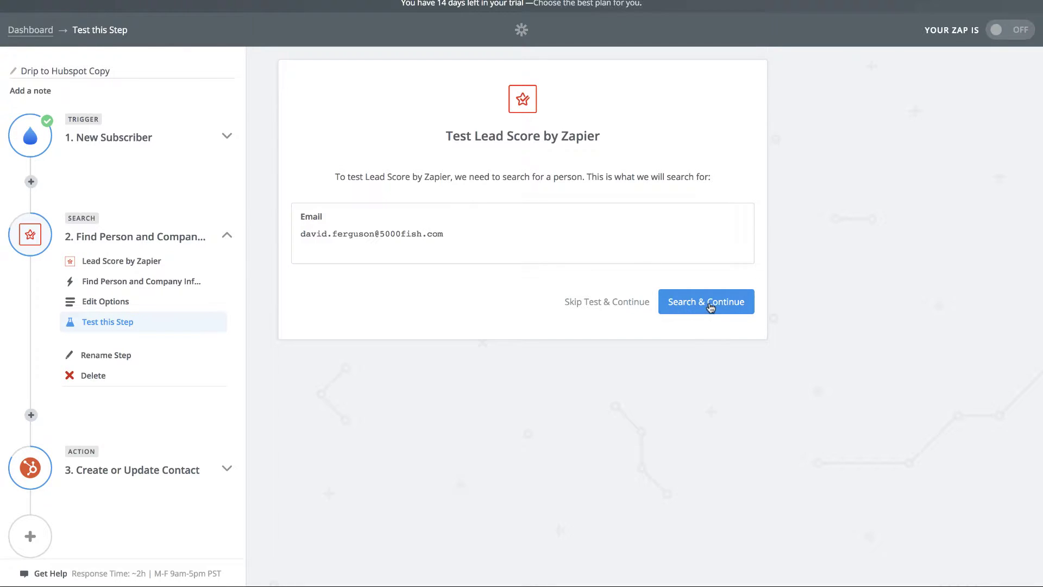
Run the Lead Score test search and scroll through the returned person and company properties
click(712, 307)
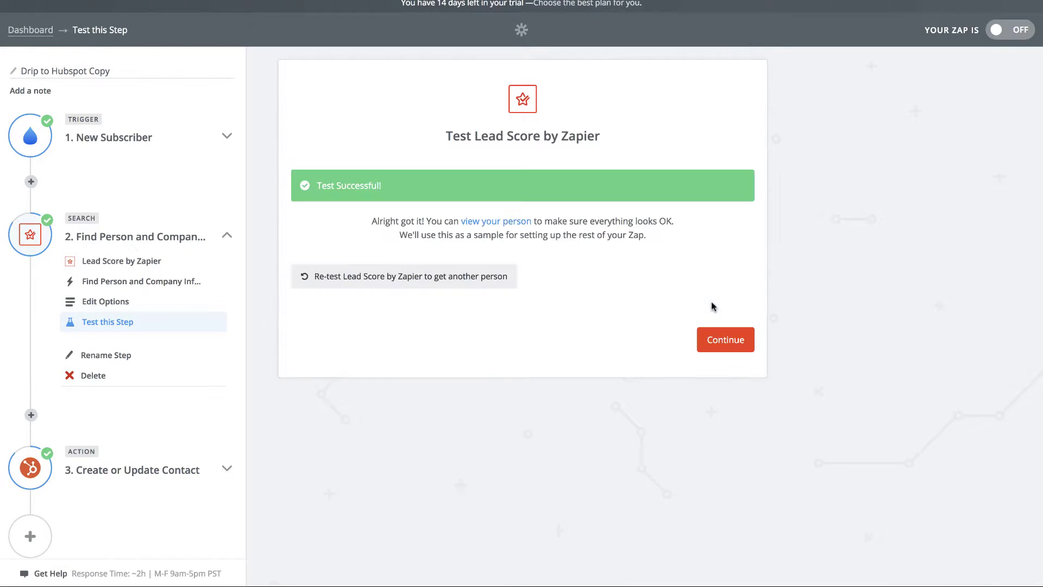
click(506, 225)
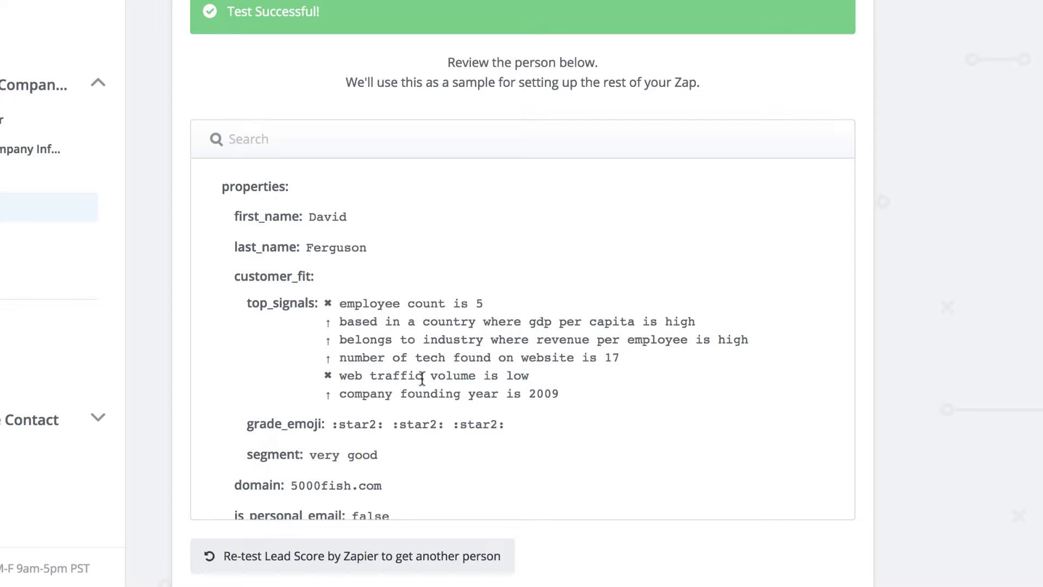
scroll(422, 379, up, 1)
scroll(422, 379, down, 2)
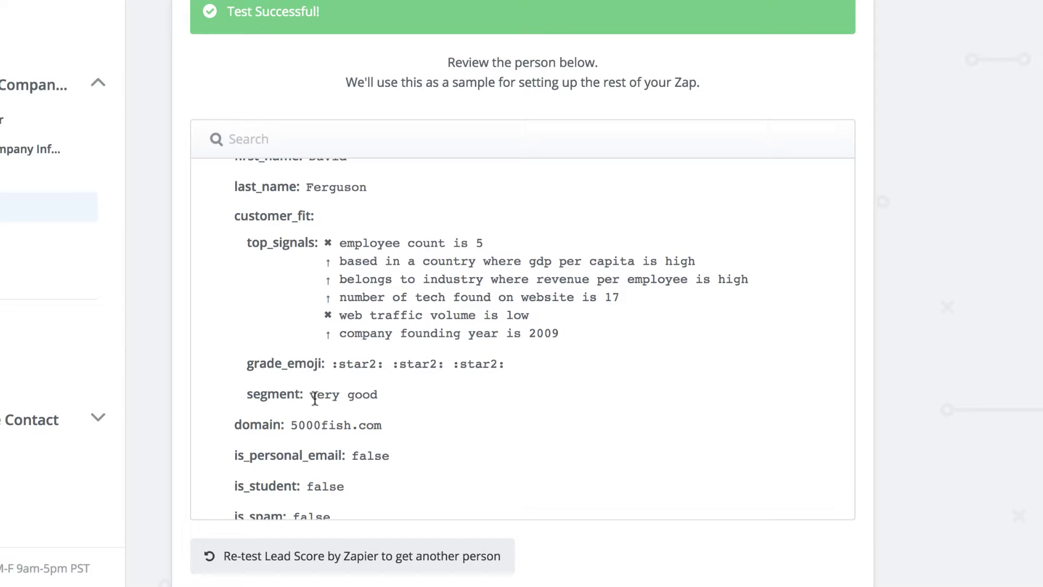
scroll(315, 398, down, 3)
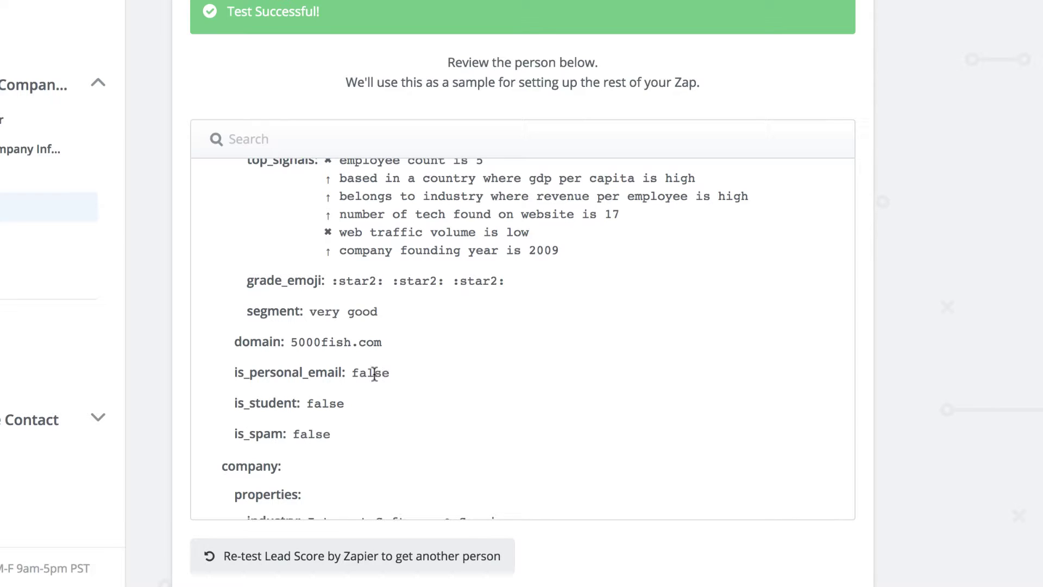
scroll(345, 373, down, 1)
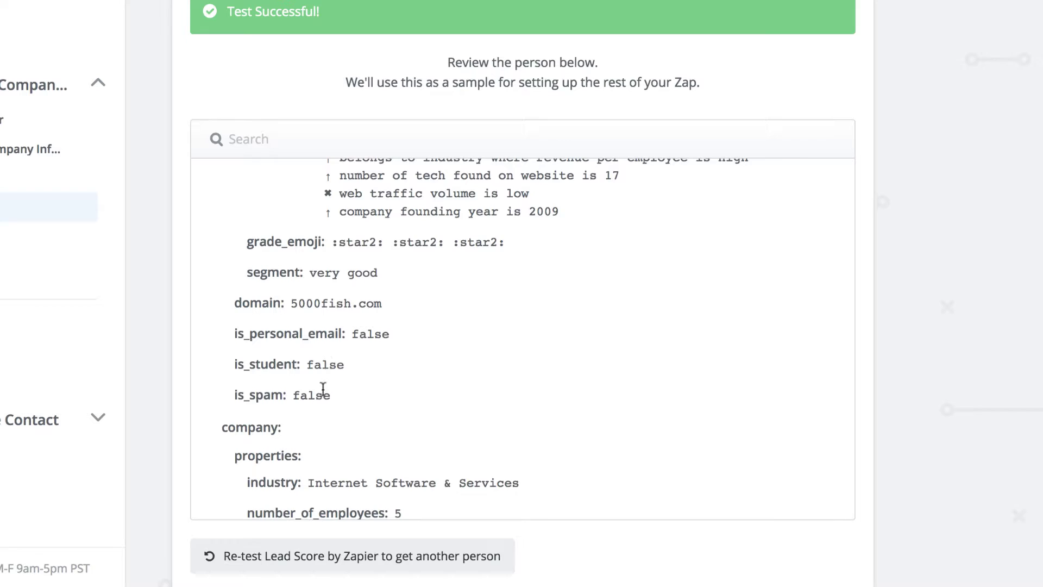
scroll(322, 389, down, 3)
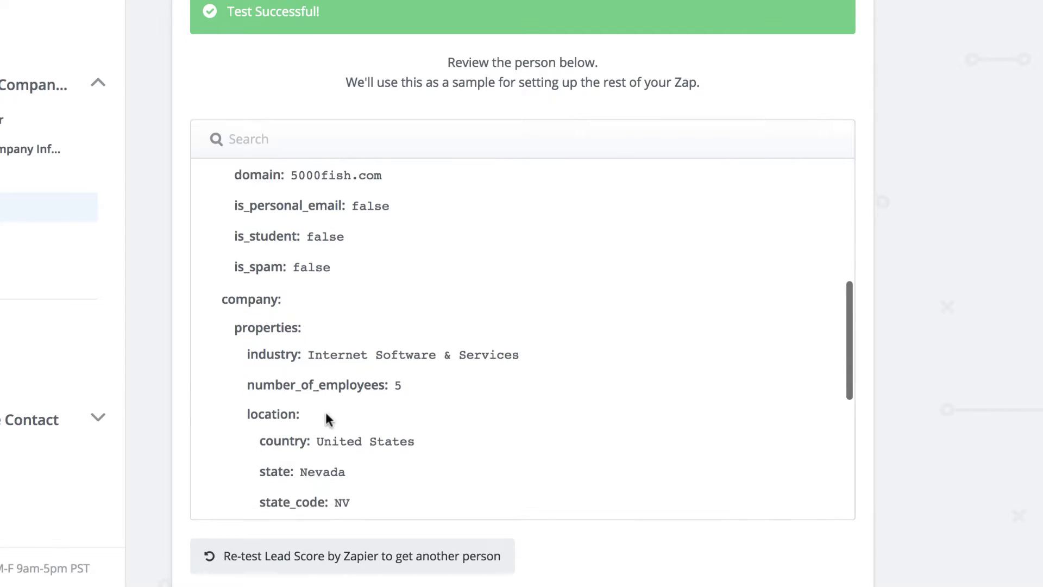
scroll(326, 416, down, 2)
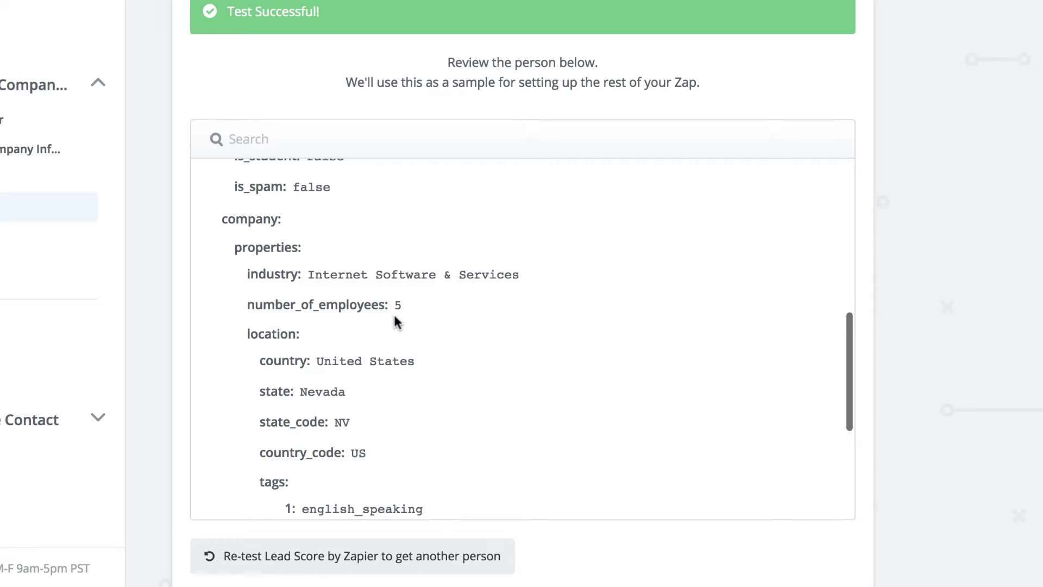
scroll(393, 313, down, 1)
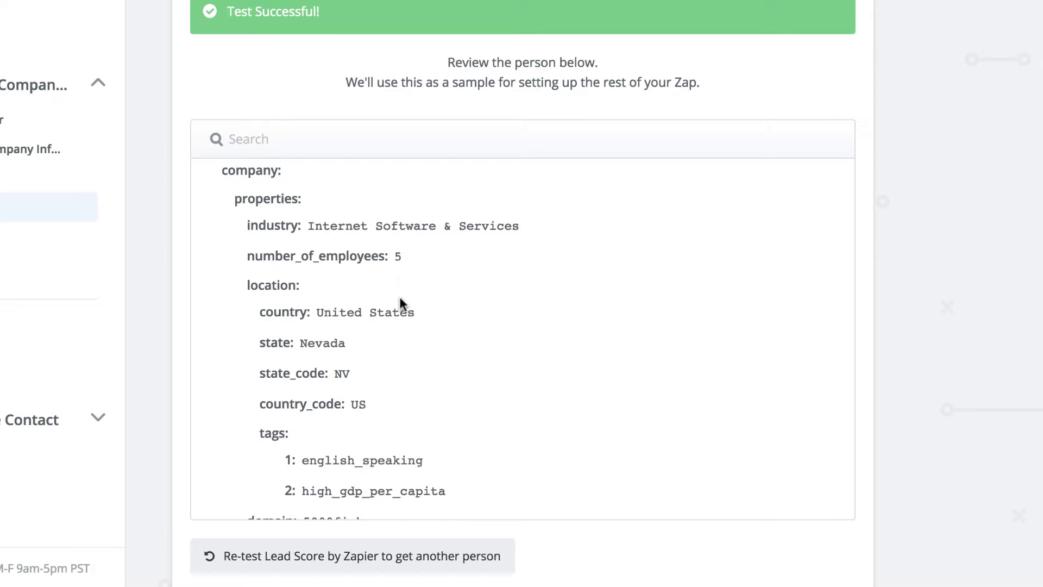
scroll(400, 302, down, 1)
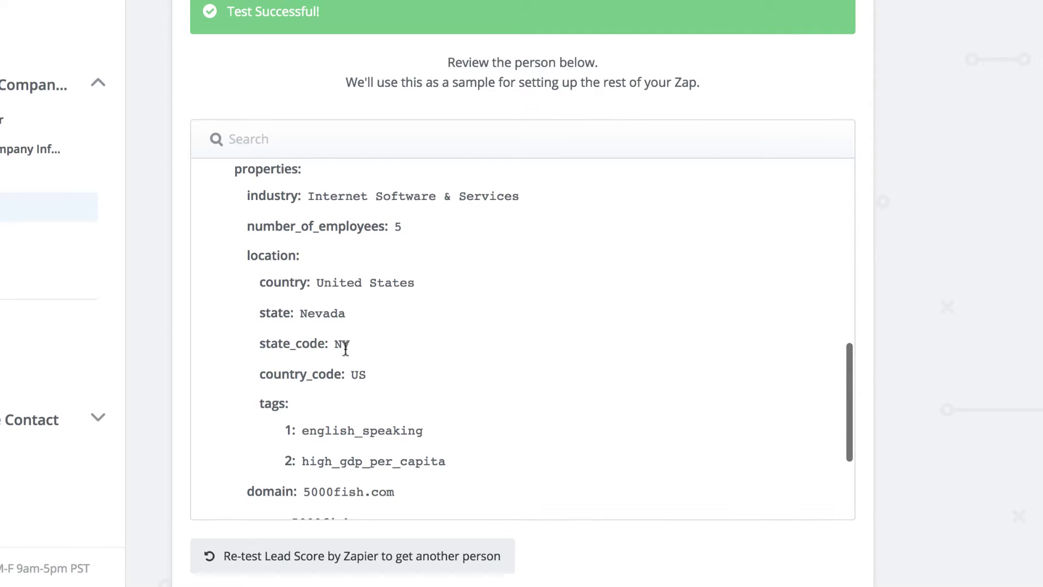
scroll(345, 348, down, 2)
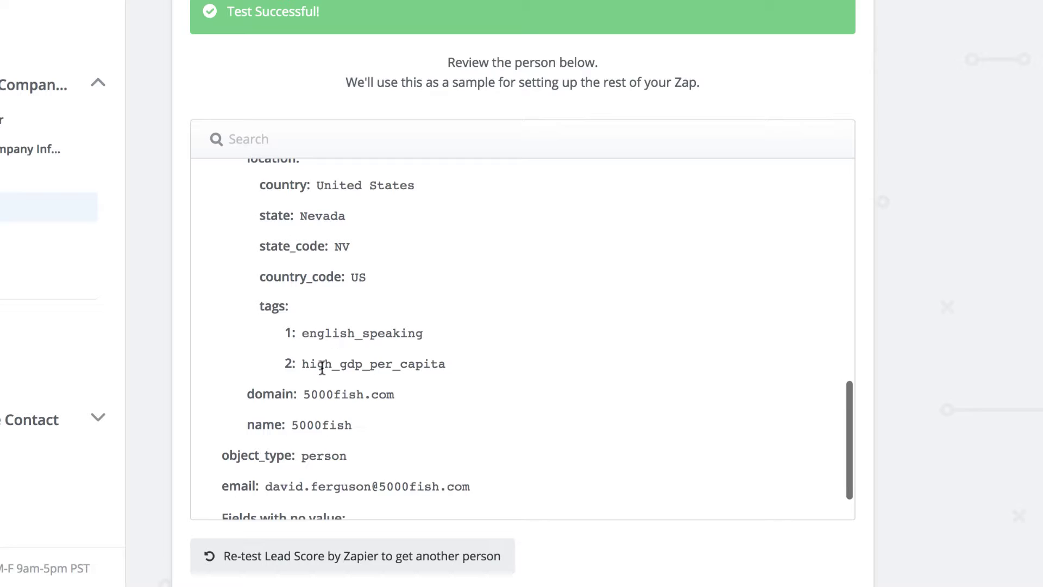
scroll(323, 368, down, 1)
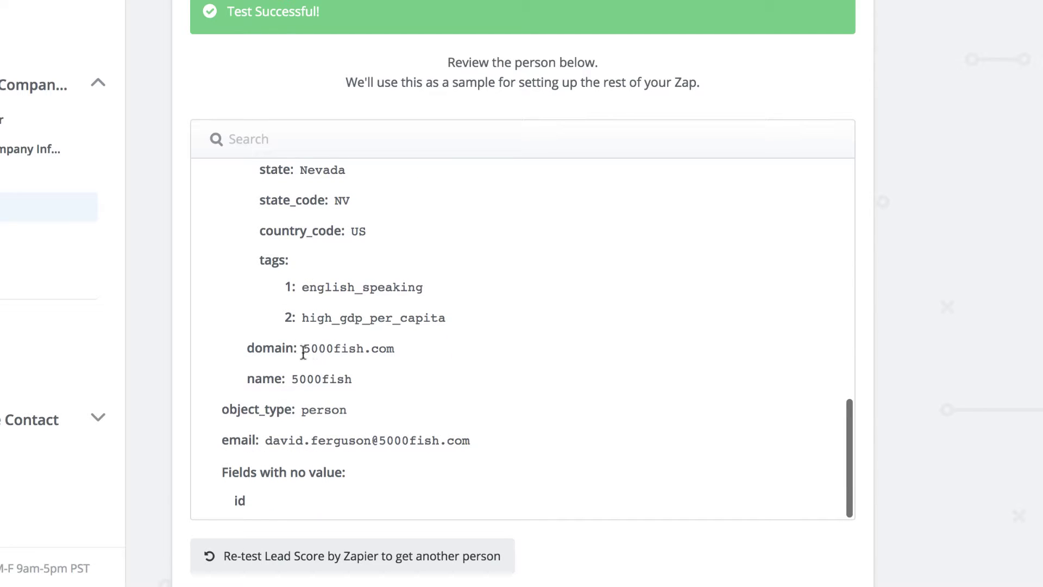
scroll(342, 451, down, 1)
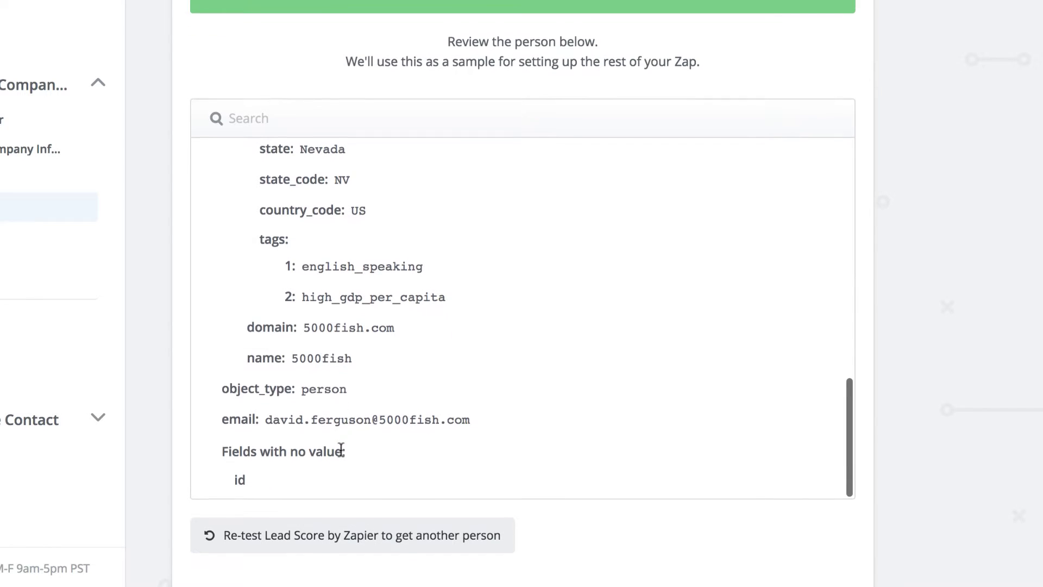
scroll(345, 384, up, 3)
scroll(334, 306, up, 6)
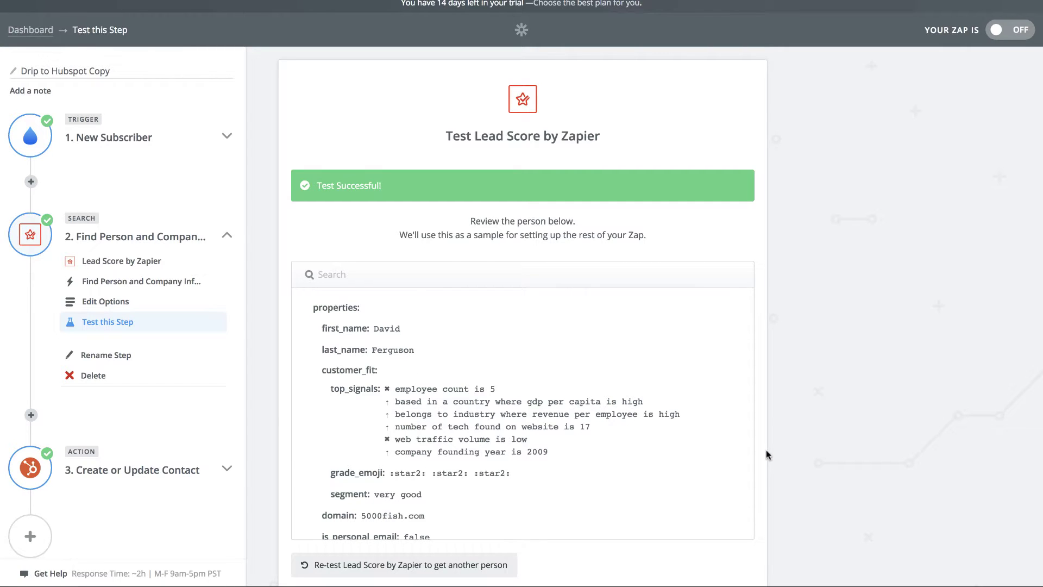
scroll(761, 471, down, 3)
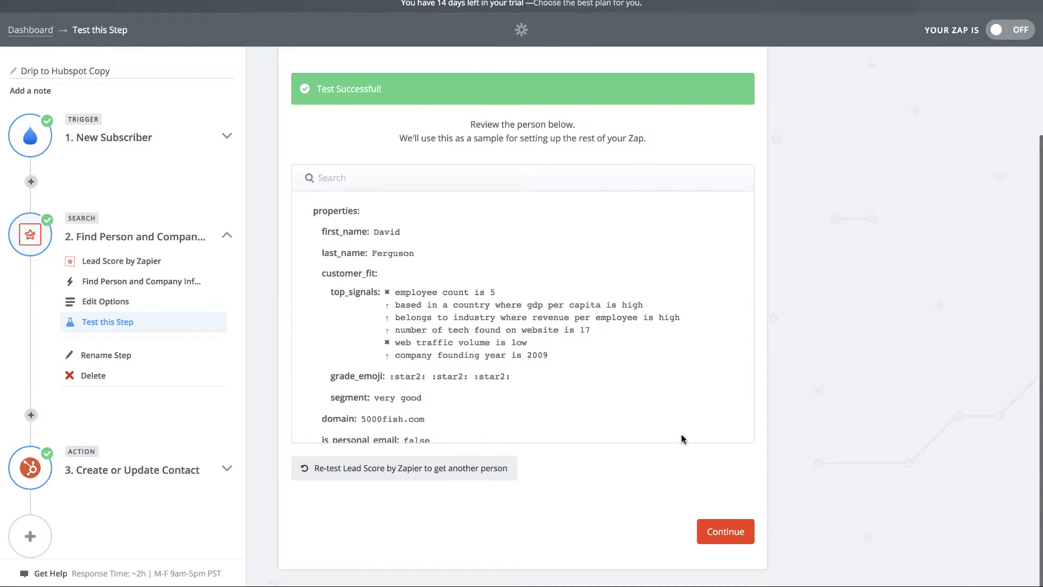
Continue past the Lead Score step and open the HubSpot Create or Update Contact template
click(737, 535)
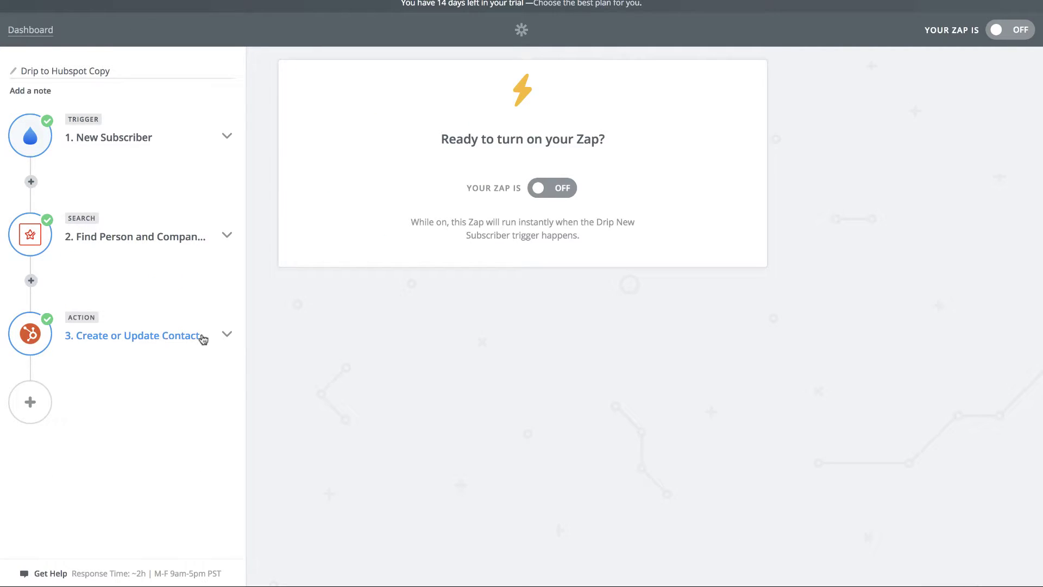
click(226, 335)
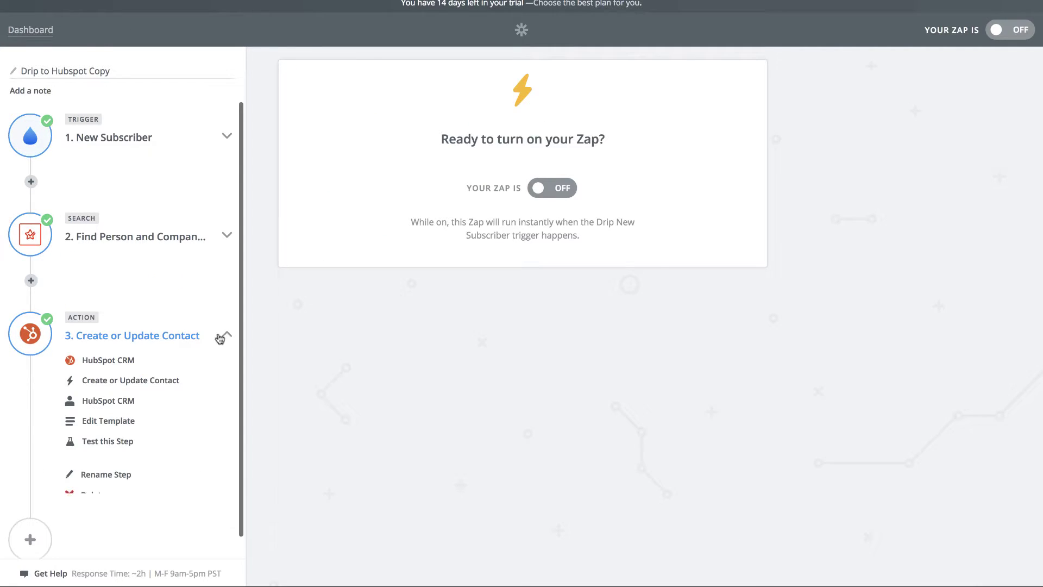
click(110, 423)
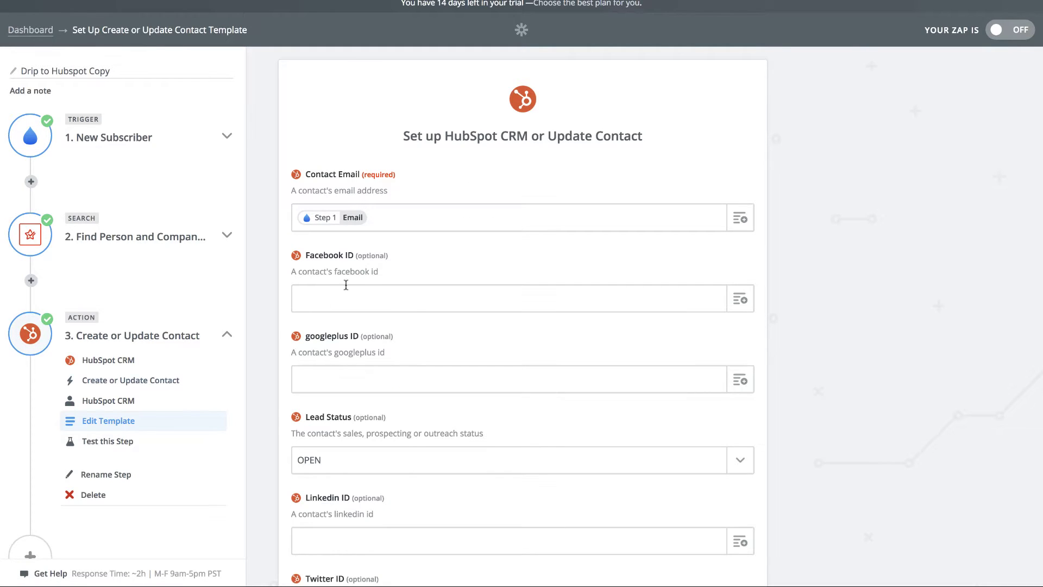
scroll(453, 262, down, 5)
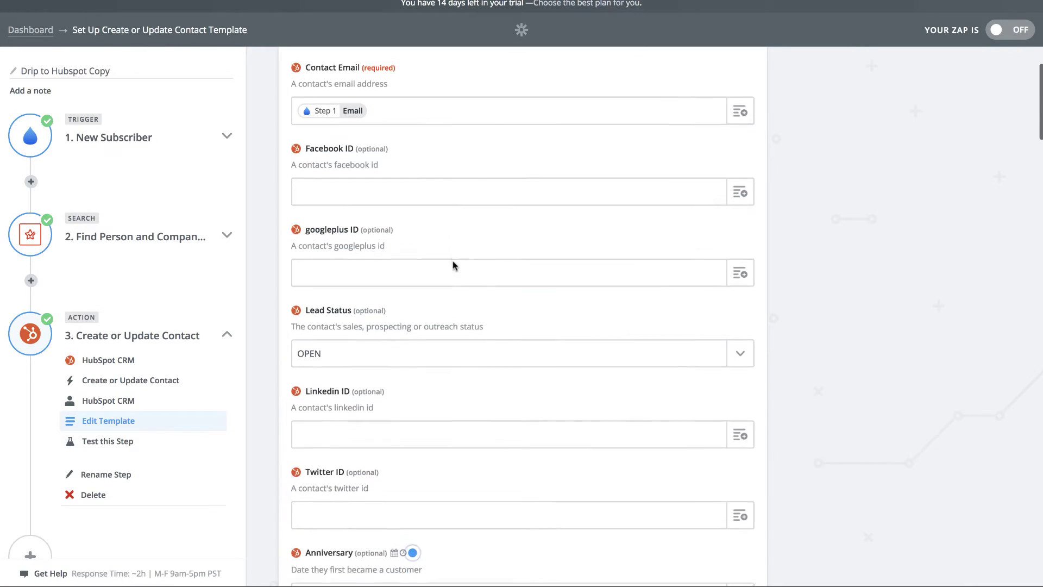
scroll(451, 304, down, 2)
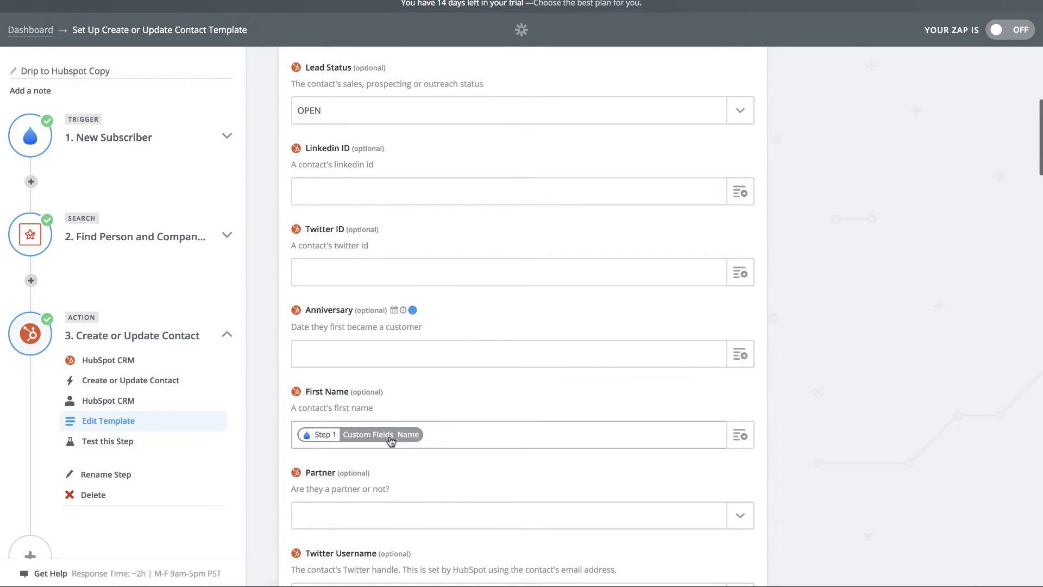
scroll(445, 437, down, 1)
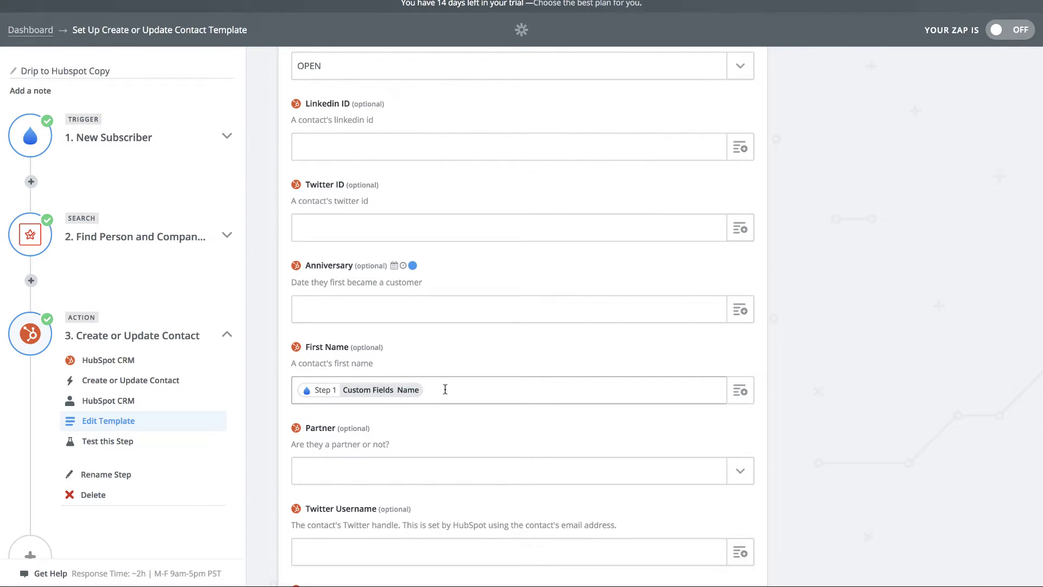
scroll(444, 389, down, 1)
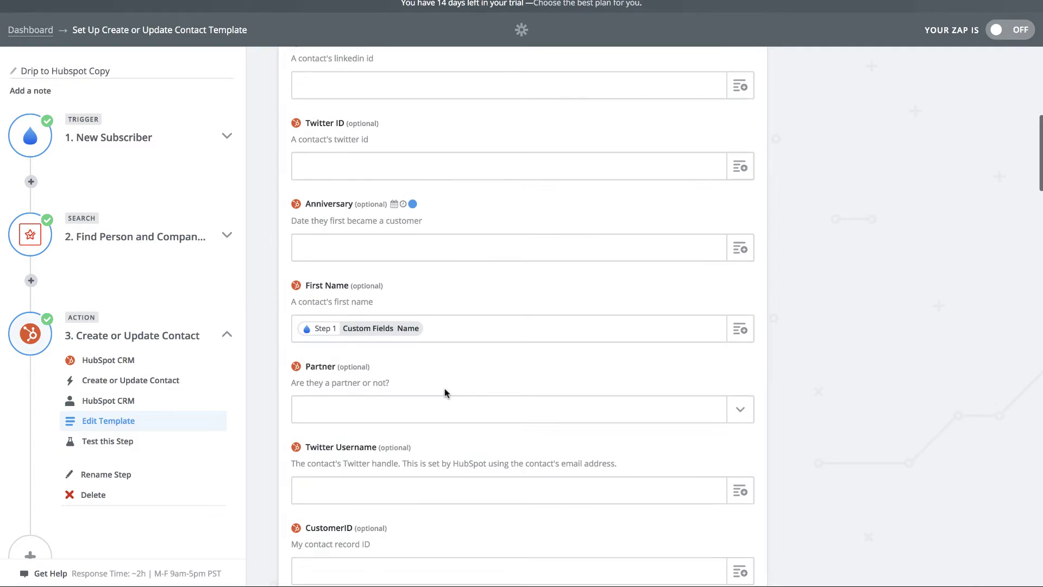
Replace First Name's Drip mapping with the Lead Score step's Properties First Name
click(718, 335)
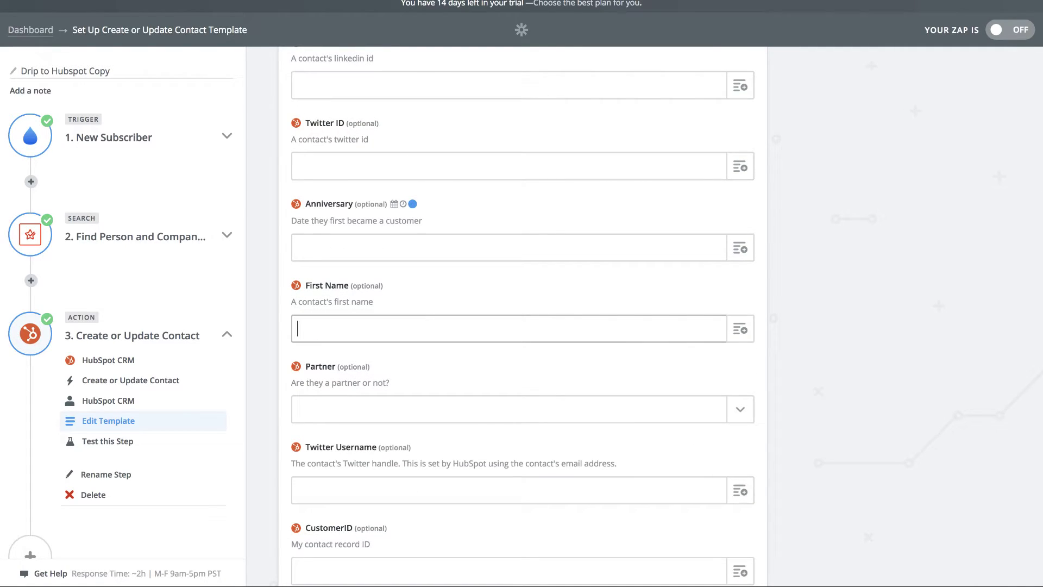
key(BackSpace)
click(739, 331)
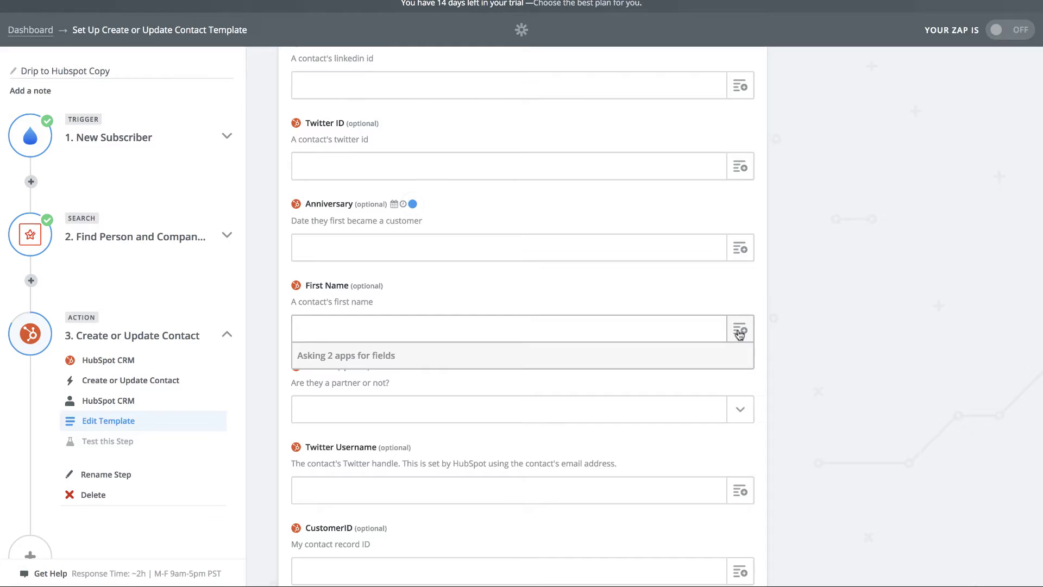
scroll(791, 326, down, 1)
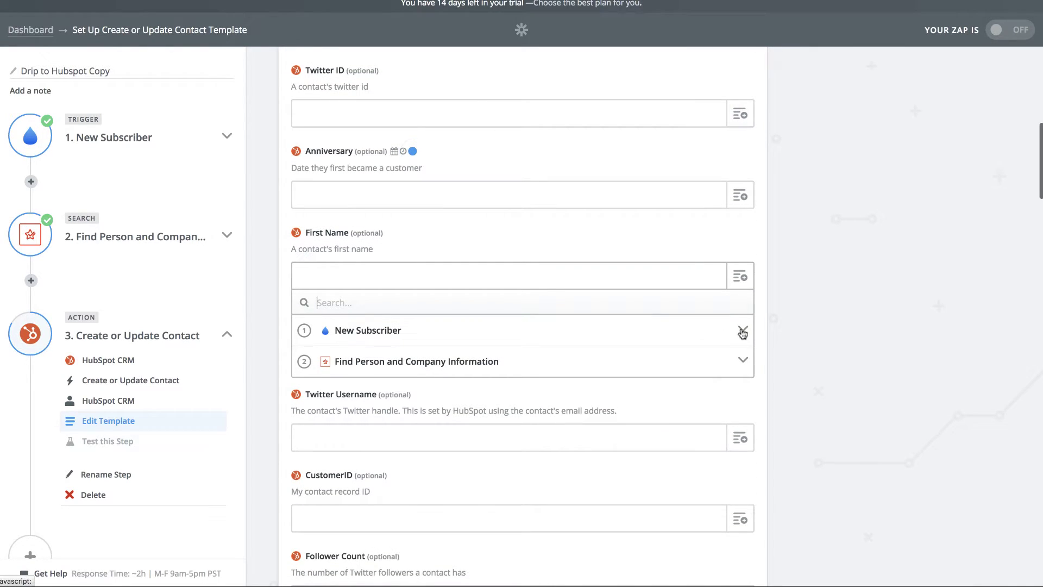
click(743, 360)
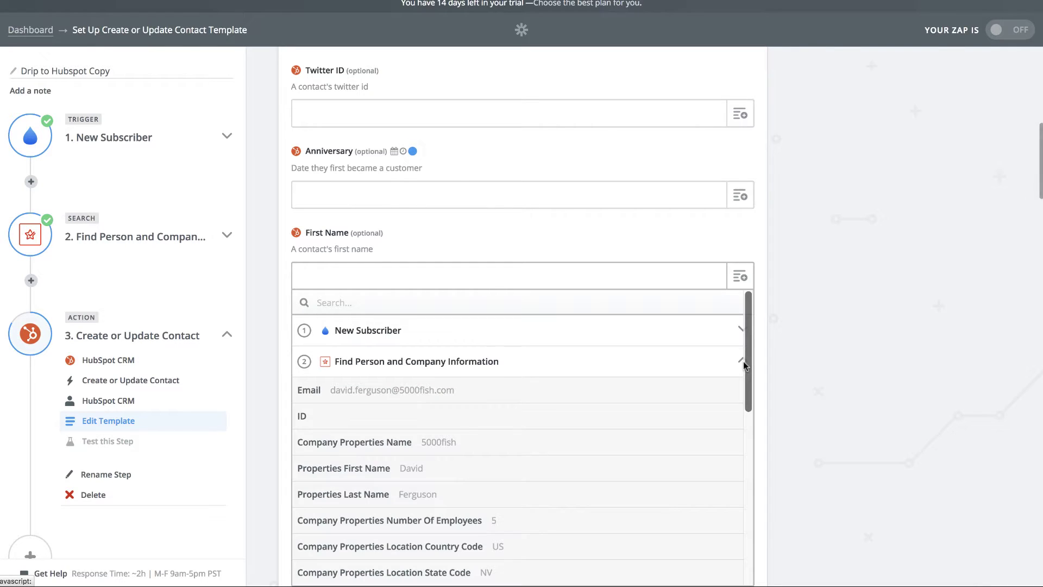
click(397, 468)
Map HubSpot Last Name to the Lead Score step's Properties Last Name
scroll(537, 357, down, 2)
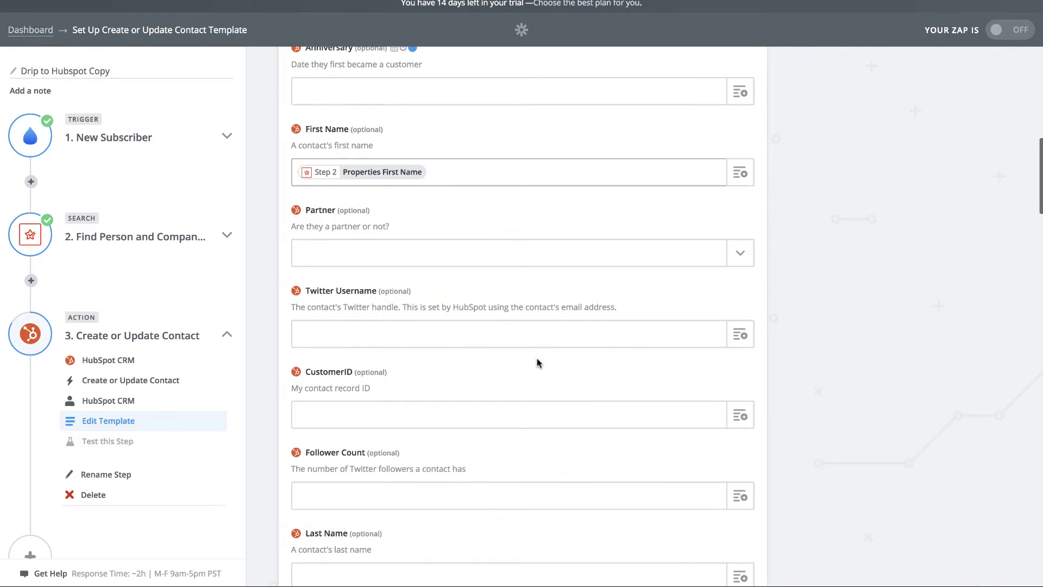
scroll(537, 358, down, 1)
scroll(536, 361, down, 2)
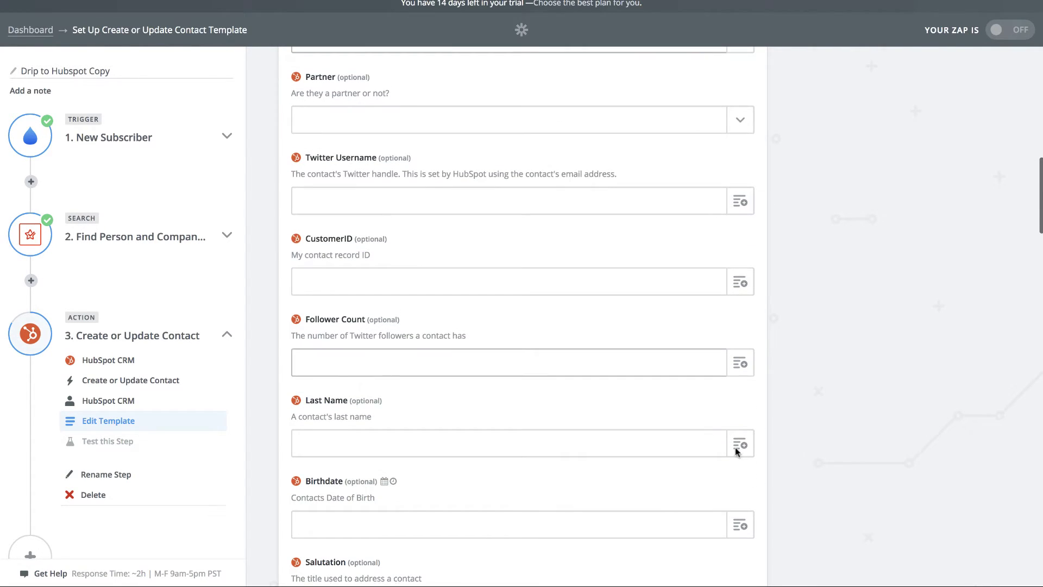
click(741, 446)
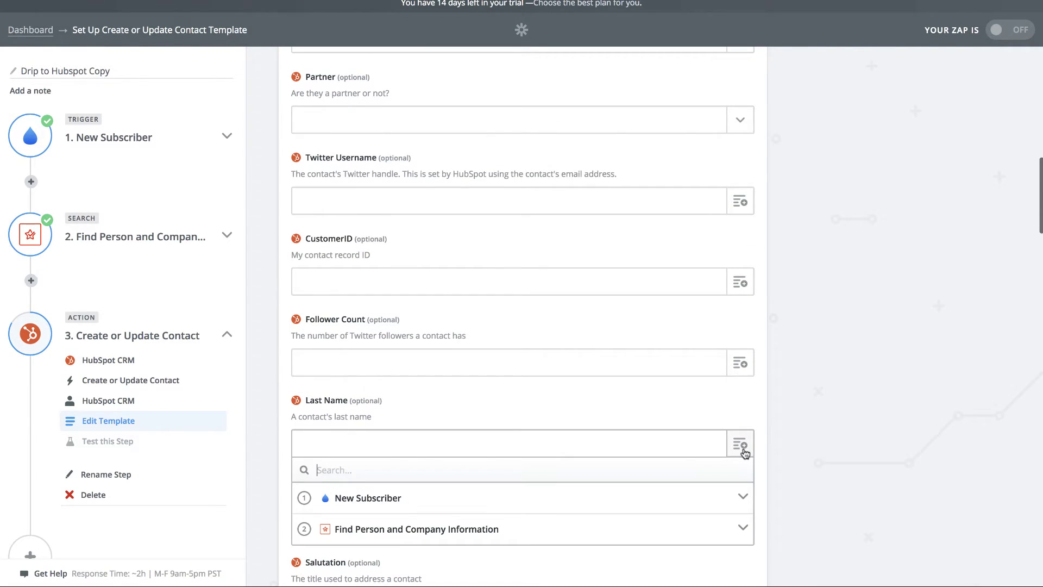
click(742, 528)
scroll(742, 528, down, 3)
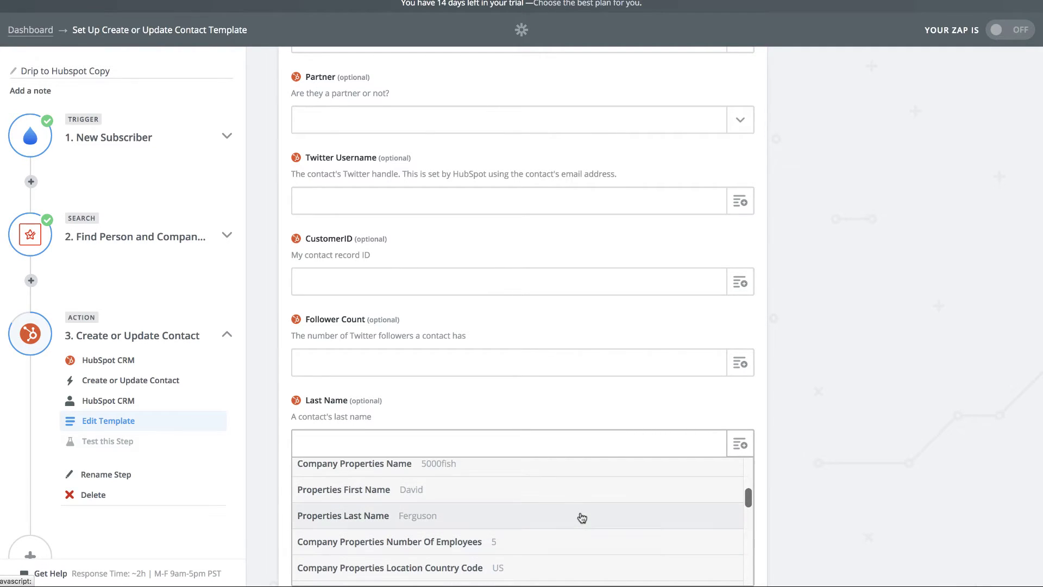
click(514, 514)
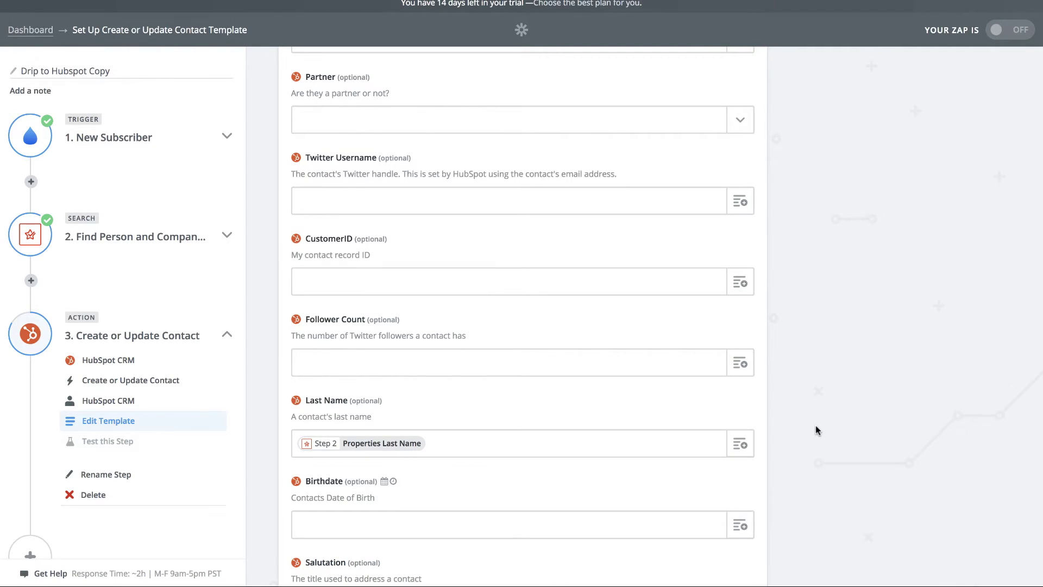
Browse the lookup step's fields from the City picker, leaving City unmapped
scroll(815, 425, down, 2)
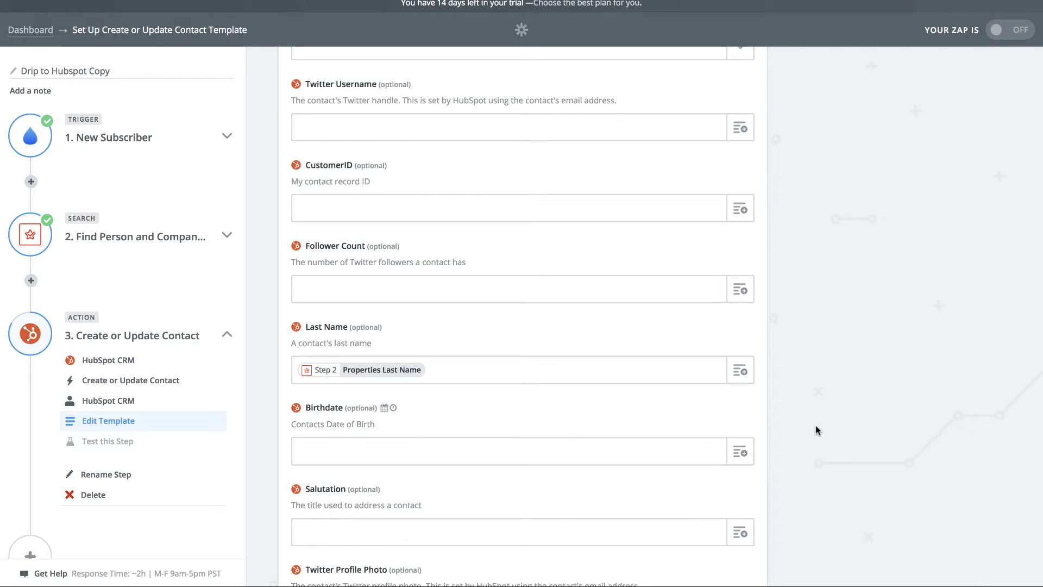
scroll(775, 378, down, 6)
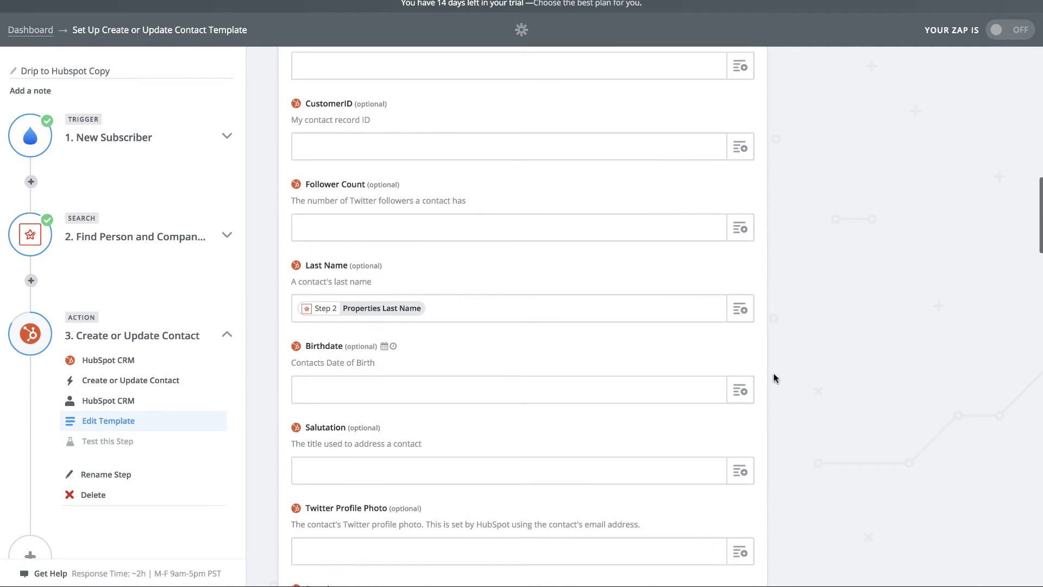
scroll(775, 378, down, 5)
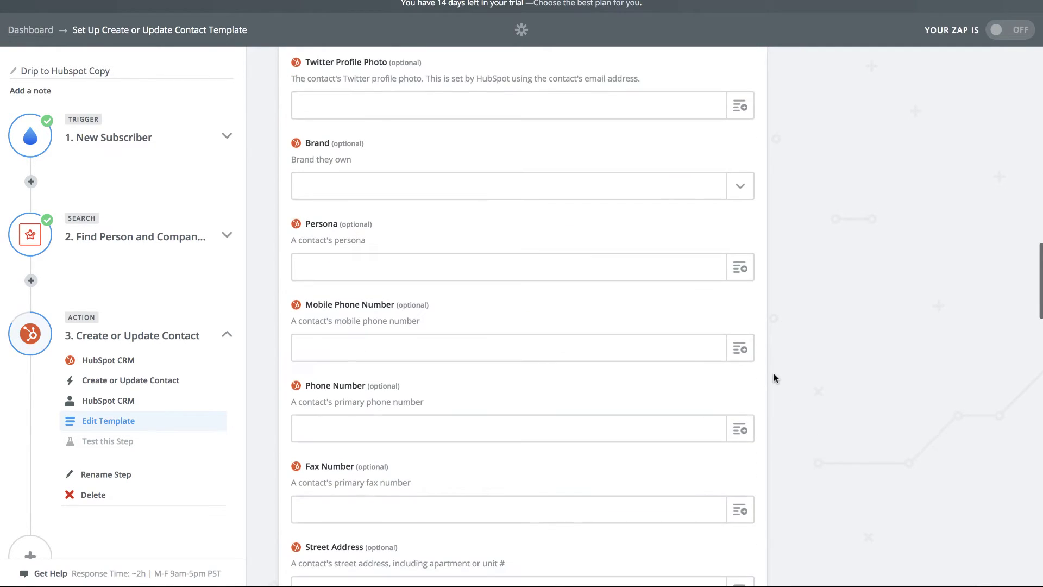
scroll(775, 377, down, 2)
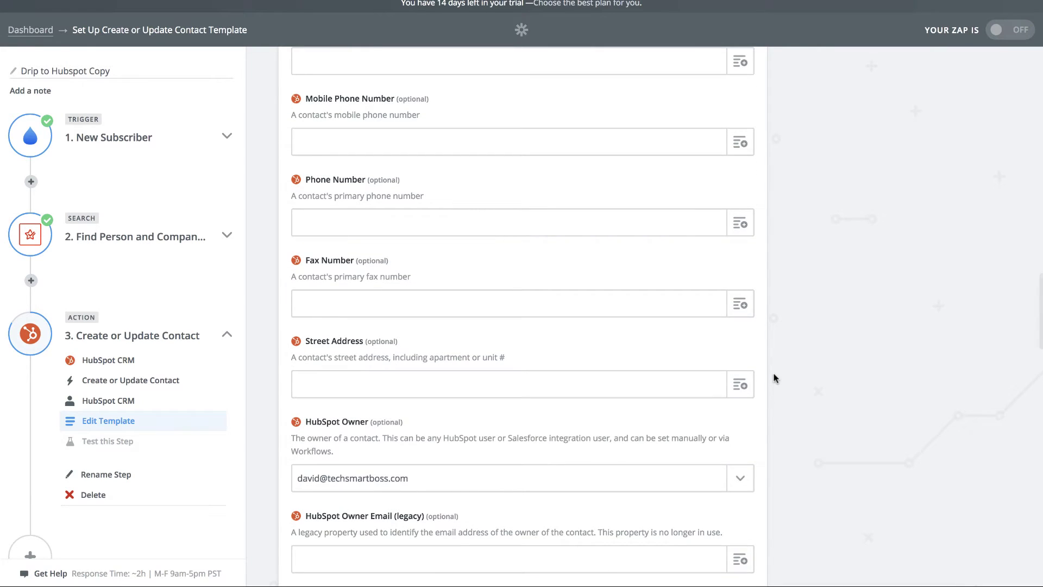
scroll(770, 415, down, 4)
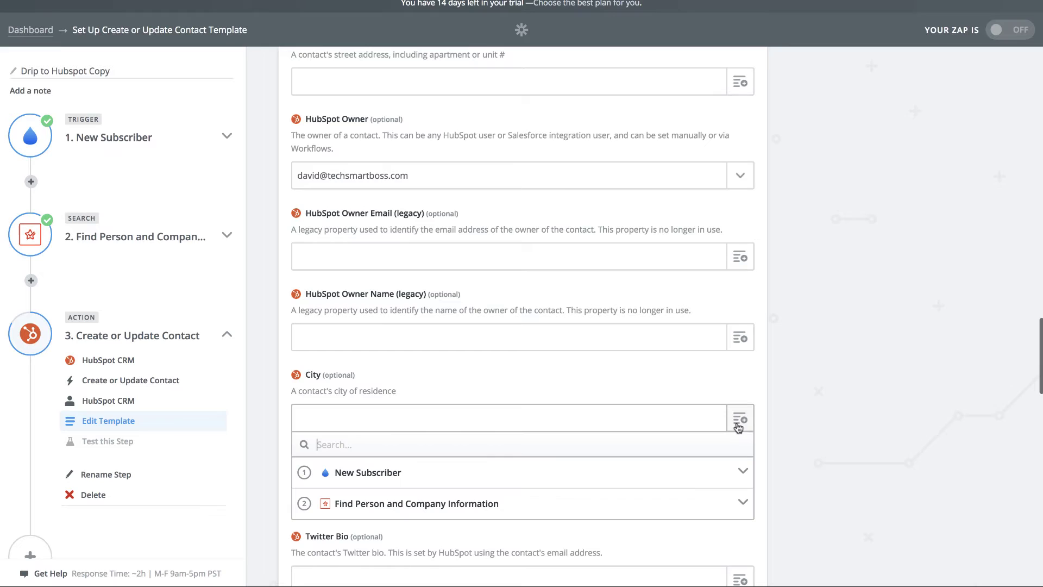
click(741, 503)
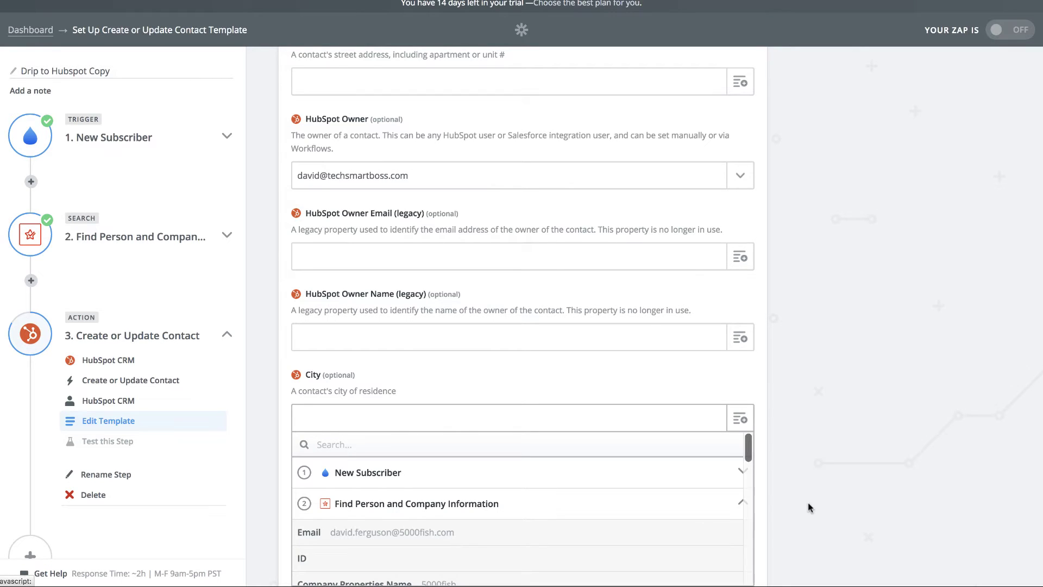
scroll(809, 507, down, 3)
scroll(616, 449, down, 2)
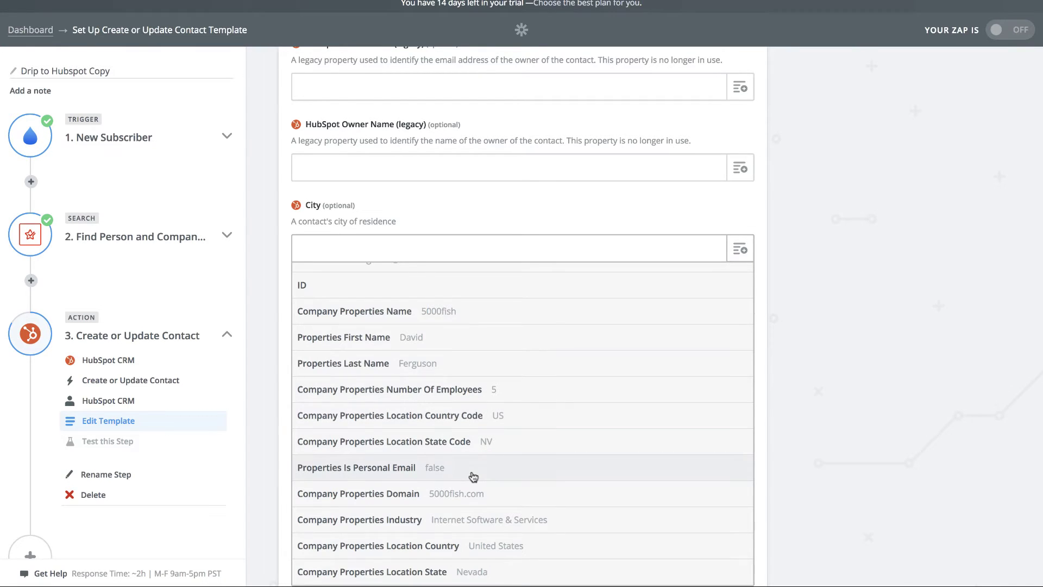
scroll(473, 476, up, 3)
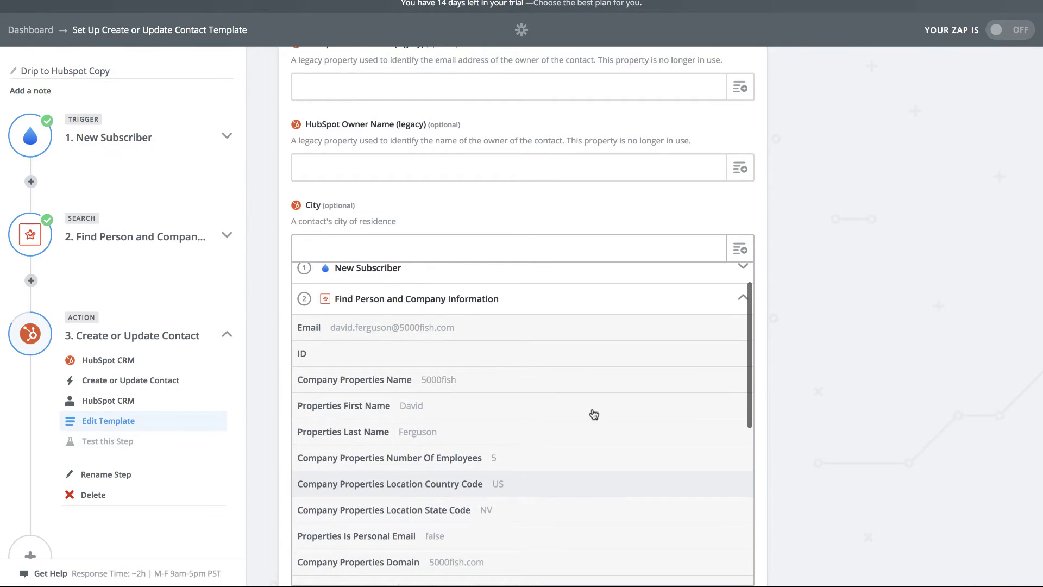
click(755, 251)
scroll(746, 285, up, 1)
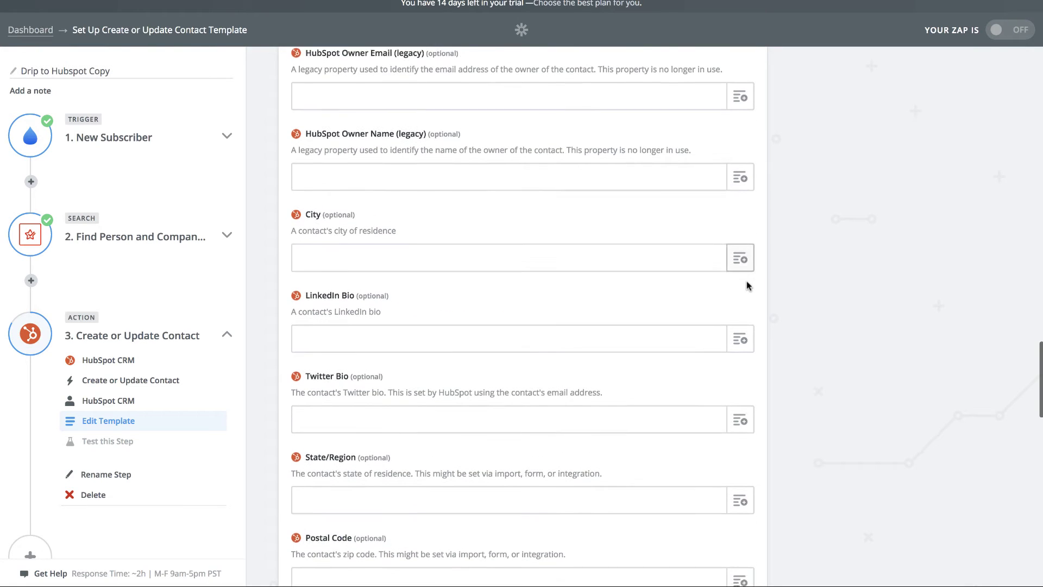
scroll(746, 282, down, 3)
Map State/Region to Find Person and Company Information's Company Properties Location State Code
click(740, 420)
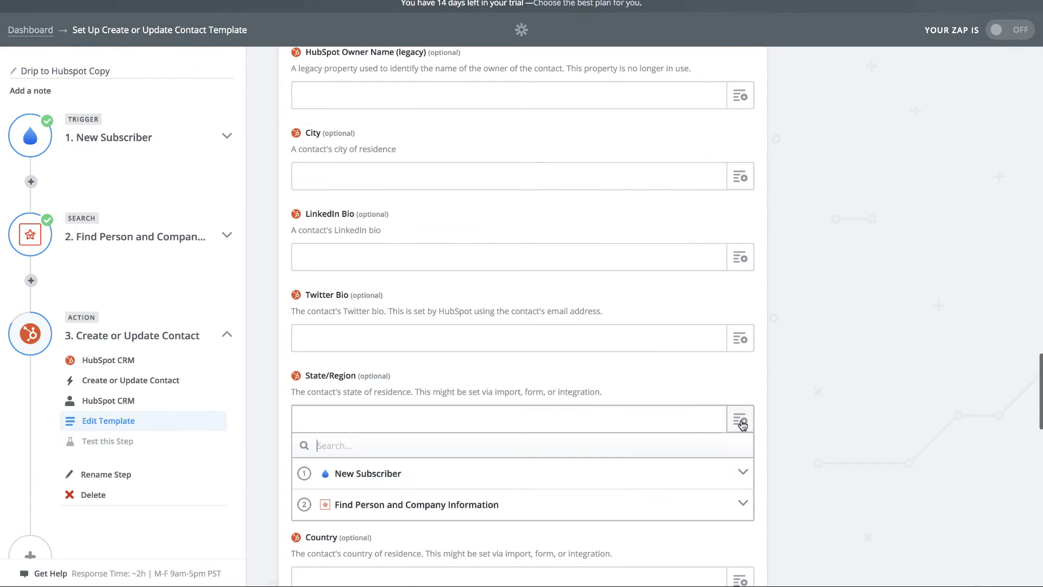
click(625, 506)
scroll(625, 509, down, 3)
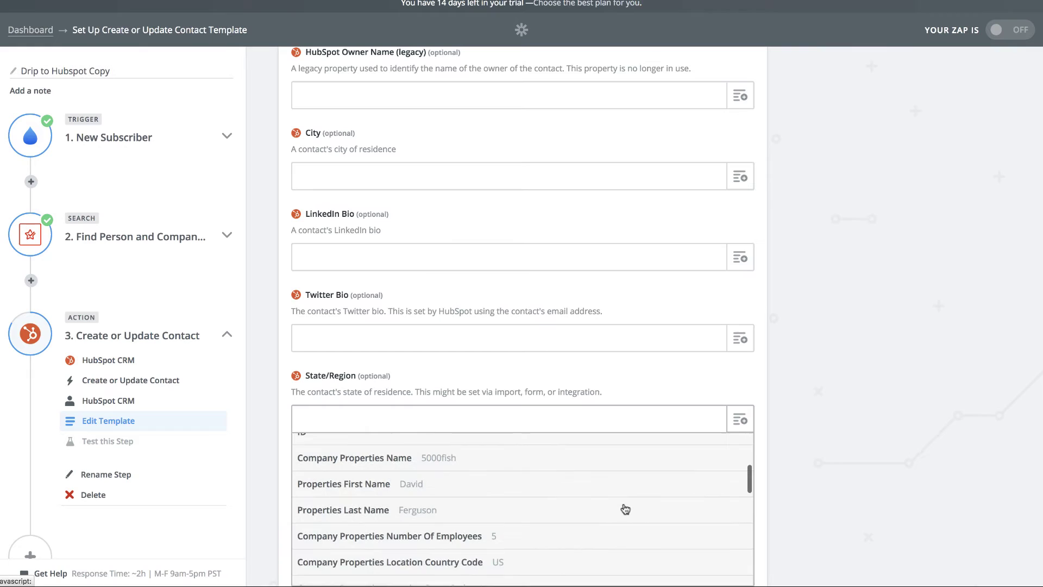
scroll(625, 509, down, 2)
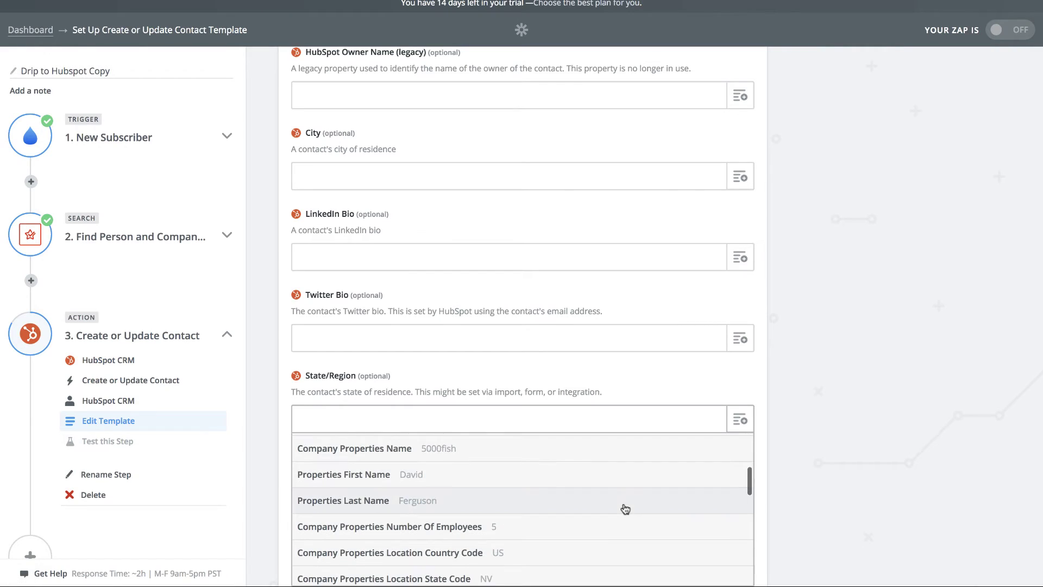
click(609, 528)
Map Country to Find Person and Company Information's Company Properties Location Country Code
scroll(775, 441, down, 2)
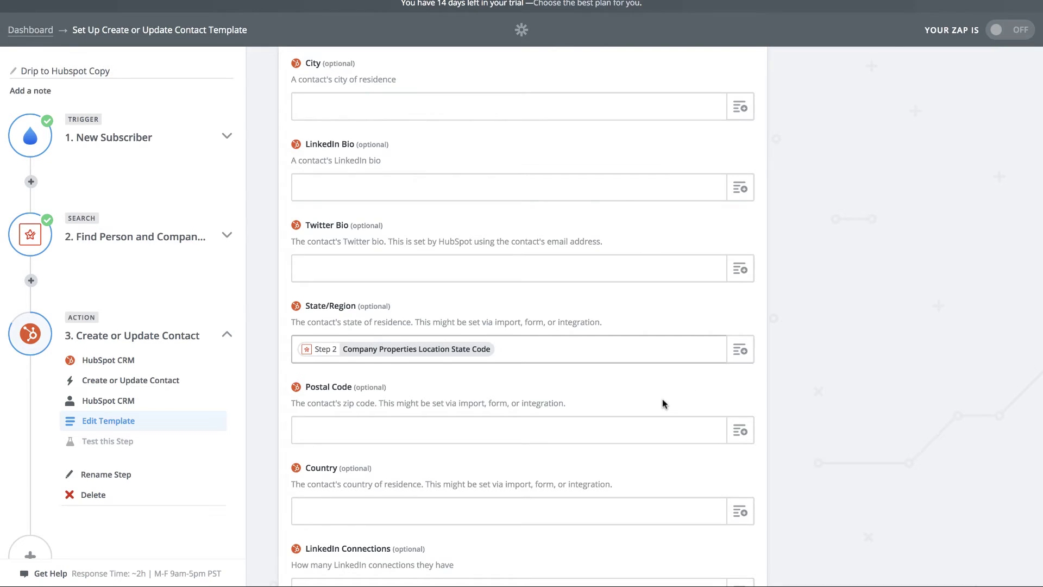
scroll(663, 403, down, 1)
scroll(665, 442, down, 2)
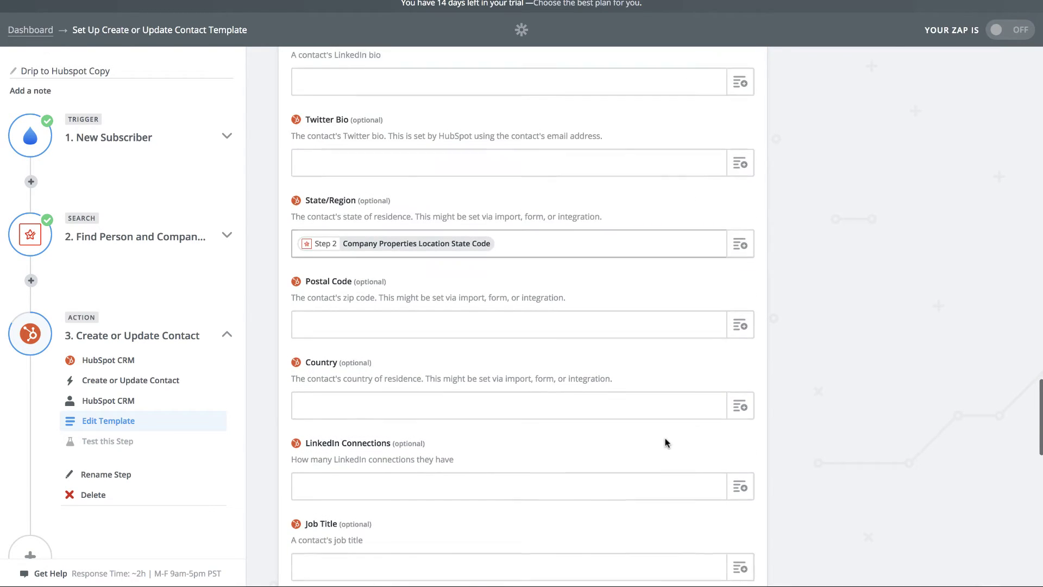
click(741, 388)
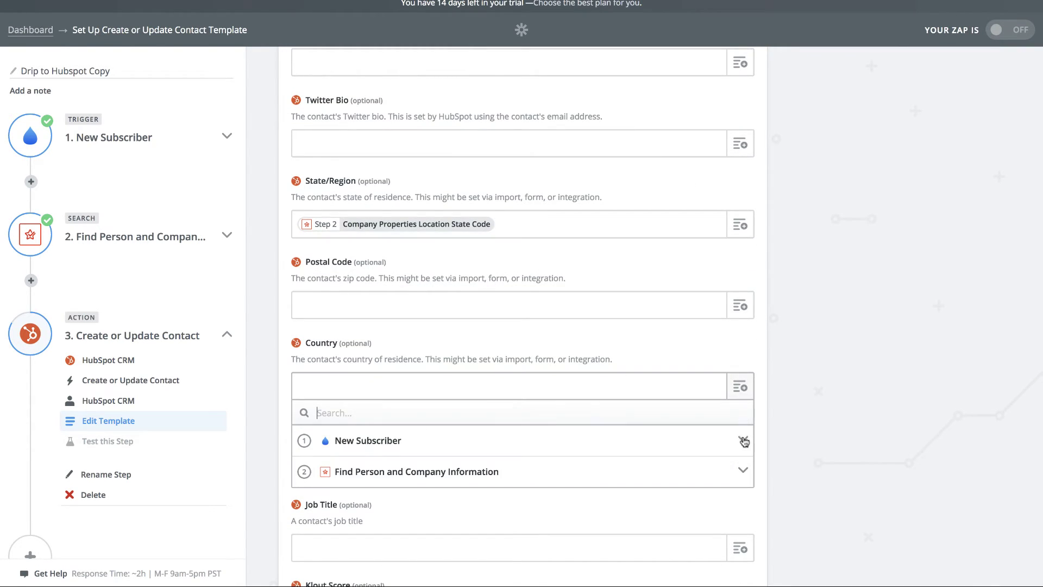
click(742, 470)
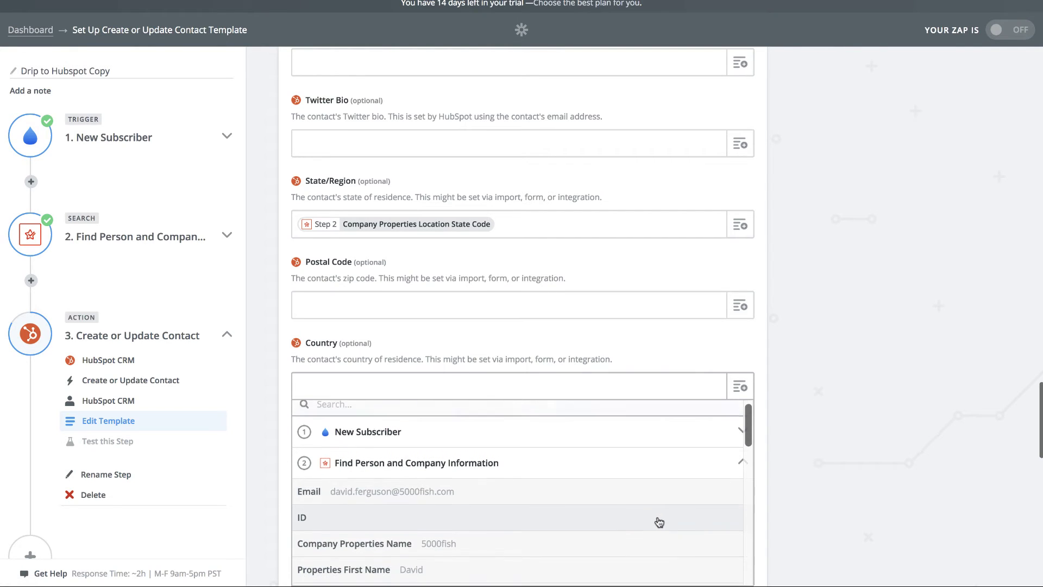
scroll(659, 523, down, 5)
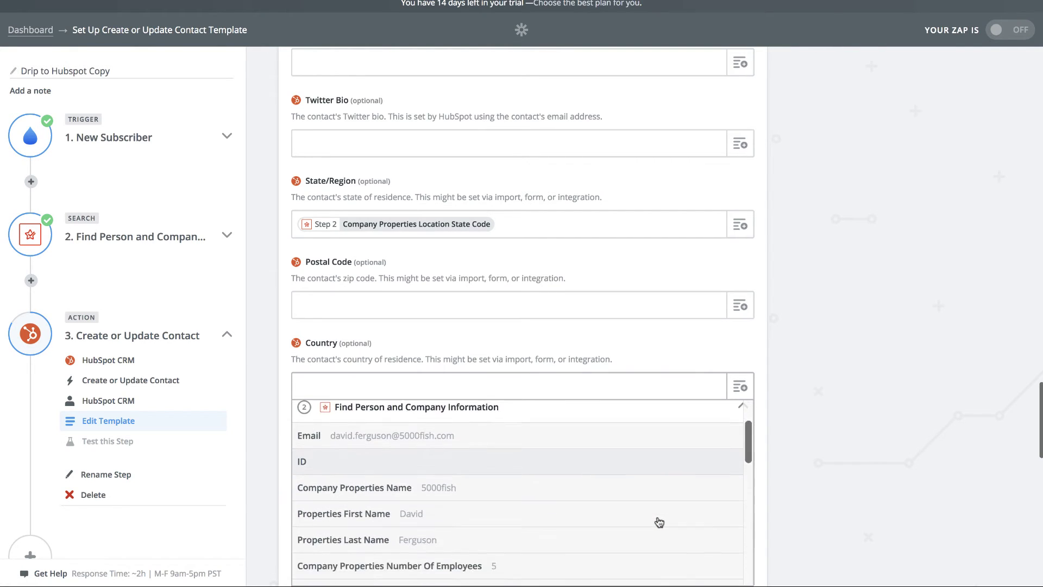
click(590, 523)
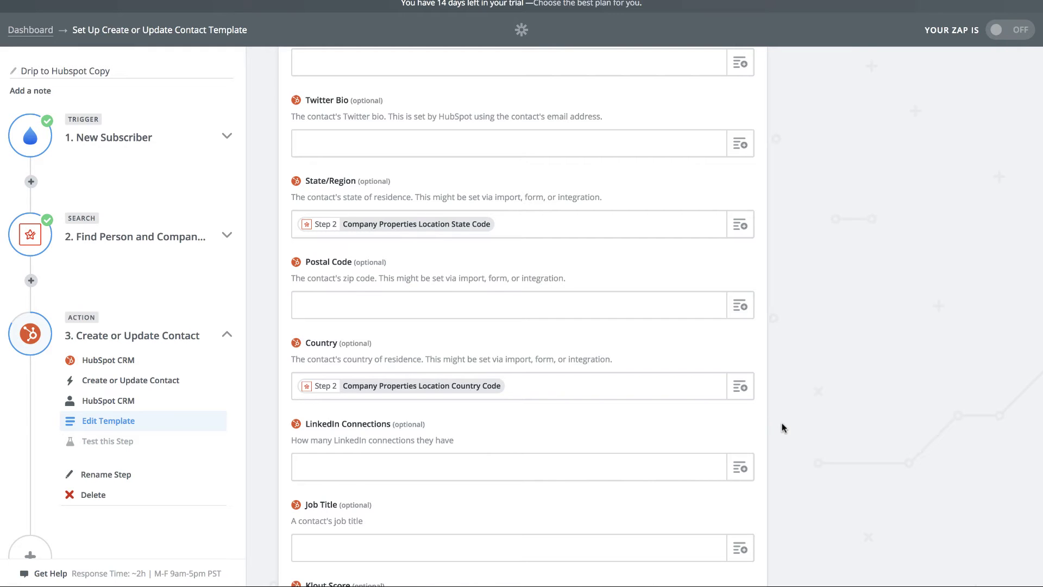
scroll(786, 439, down, 15)
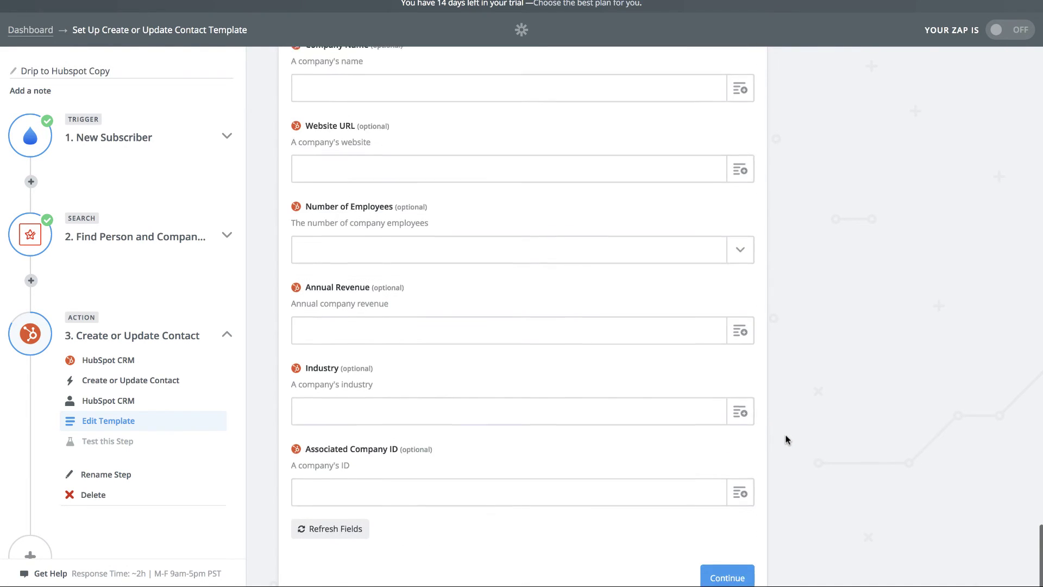
Test and finish the Create or Update Contact step, switch Drip to Hubspot Copy on, then return to the dashboard
click(728, 534)
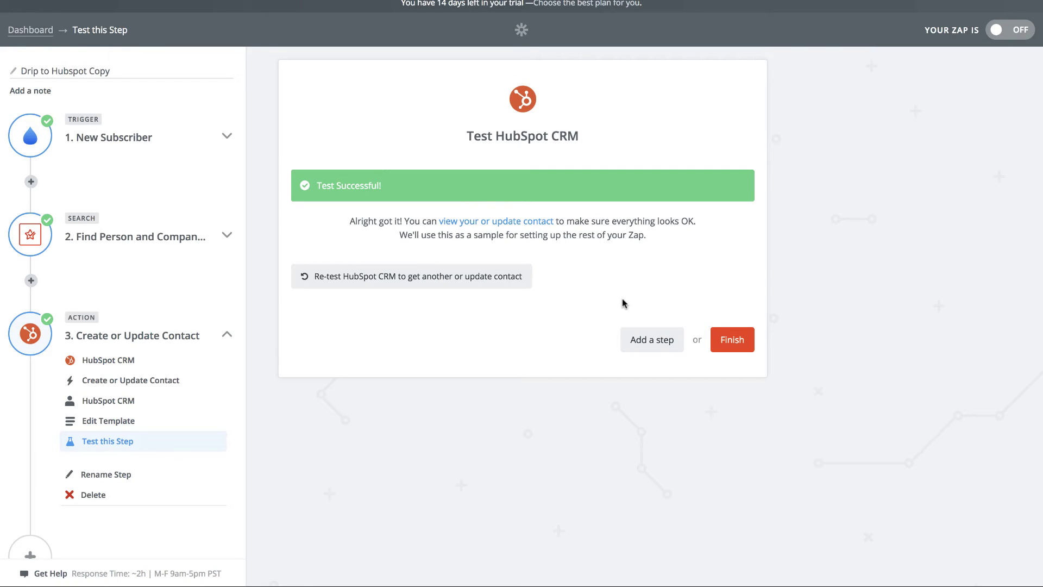
click(729, 341)
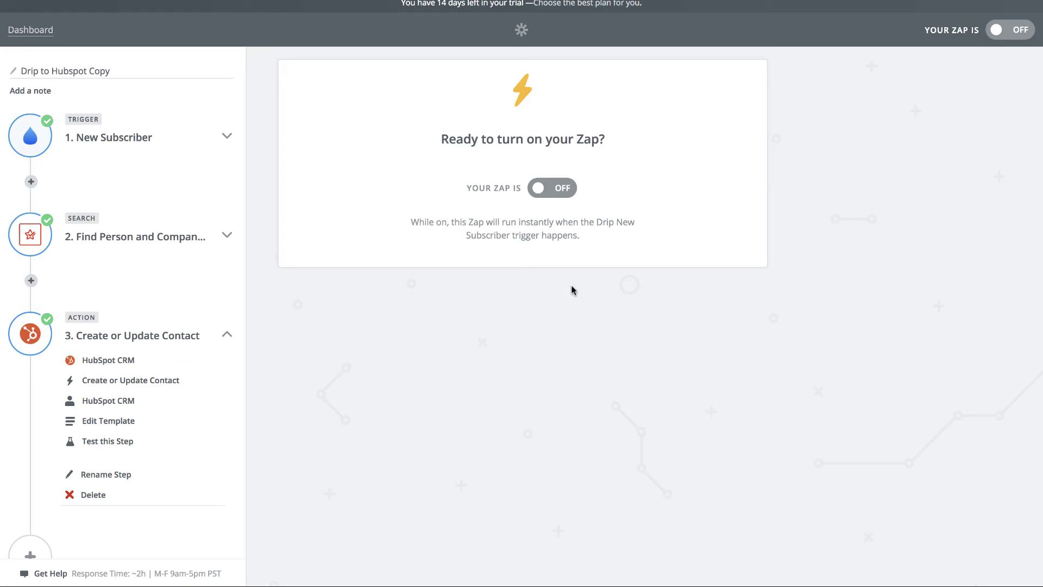
click(563, 191)
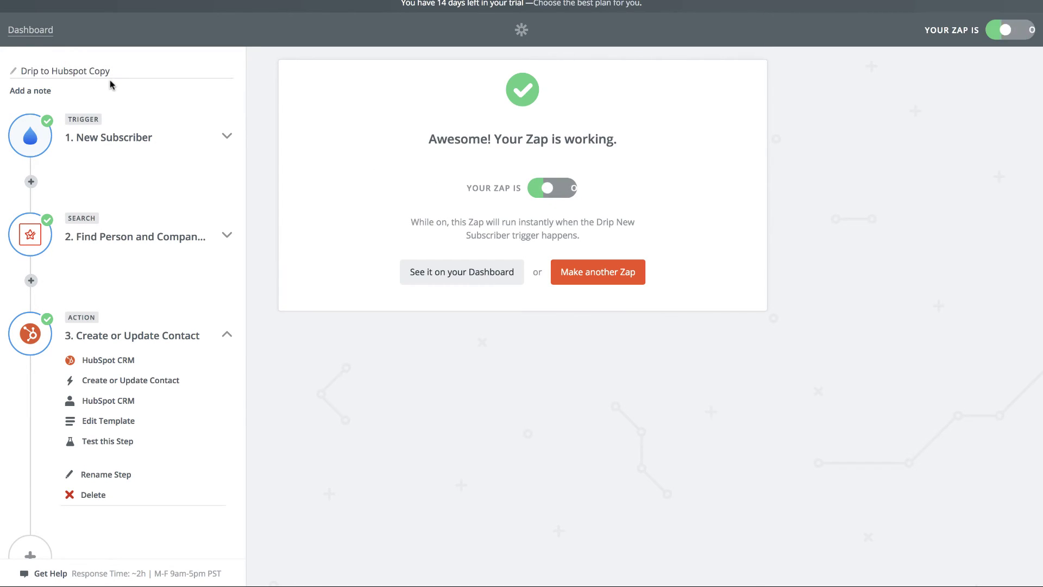
click(31, 29)
Switch off the original Drip to Hubspot zap
click(864, 158)
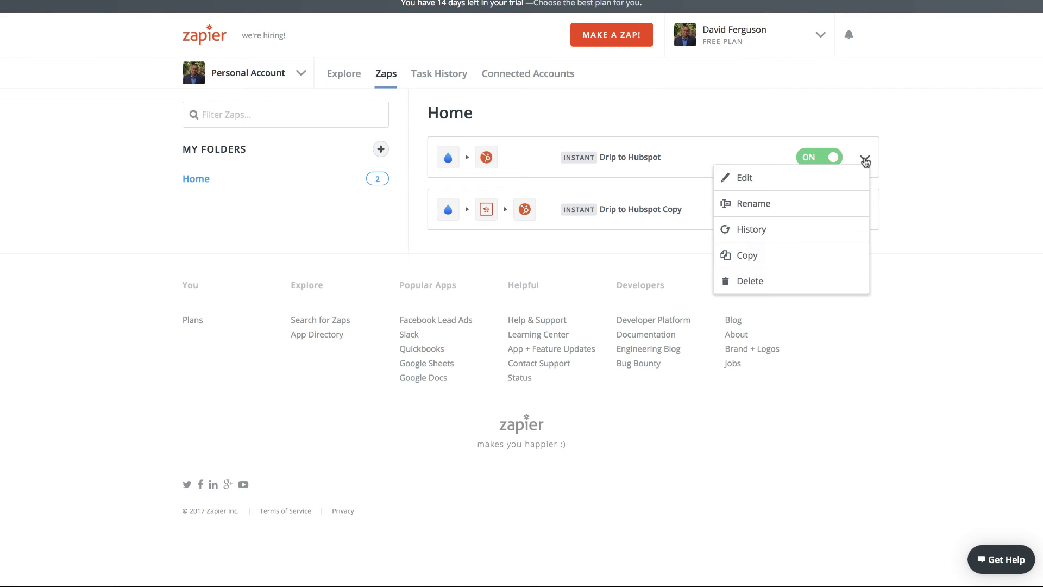
click(864, 158)
click(819, 161)
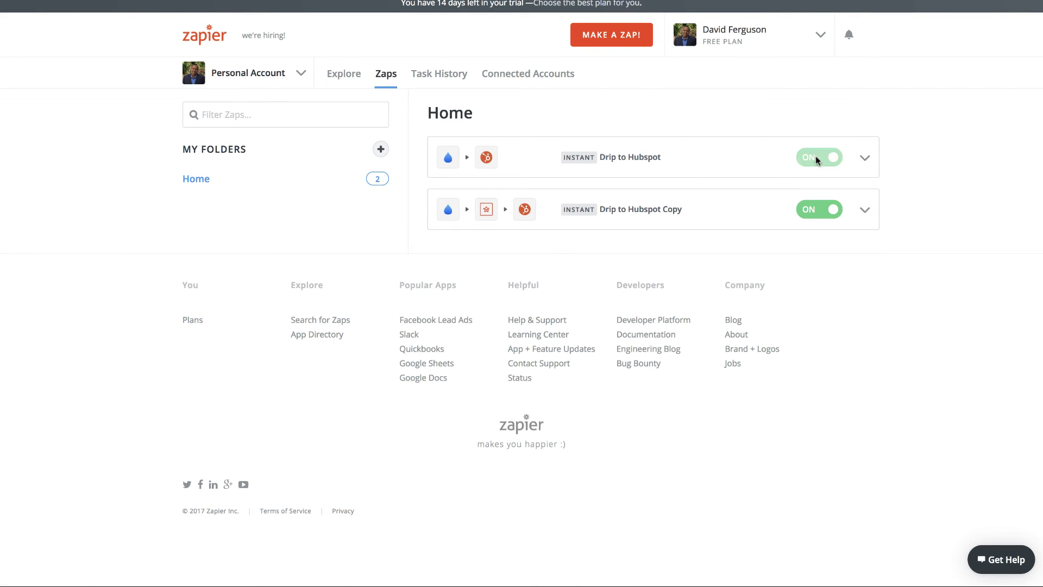
Rename 'Drip to Hubspot Copy' to 'Drip to Hubspot' by deleting ' Copy'
click(864, 158)
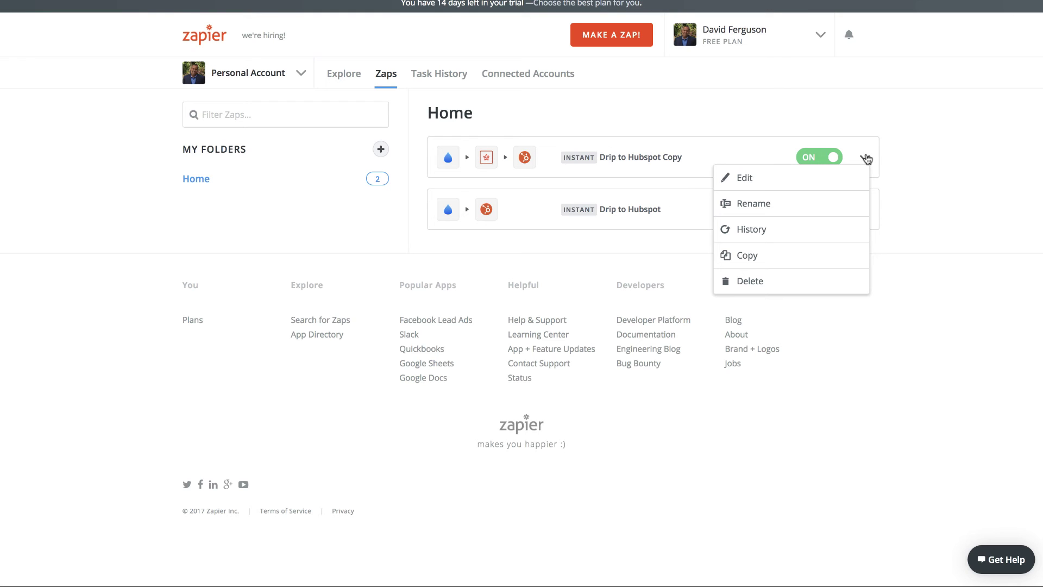
click(801, 213)
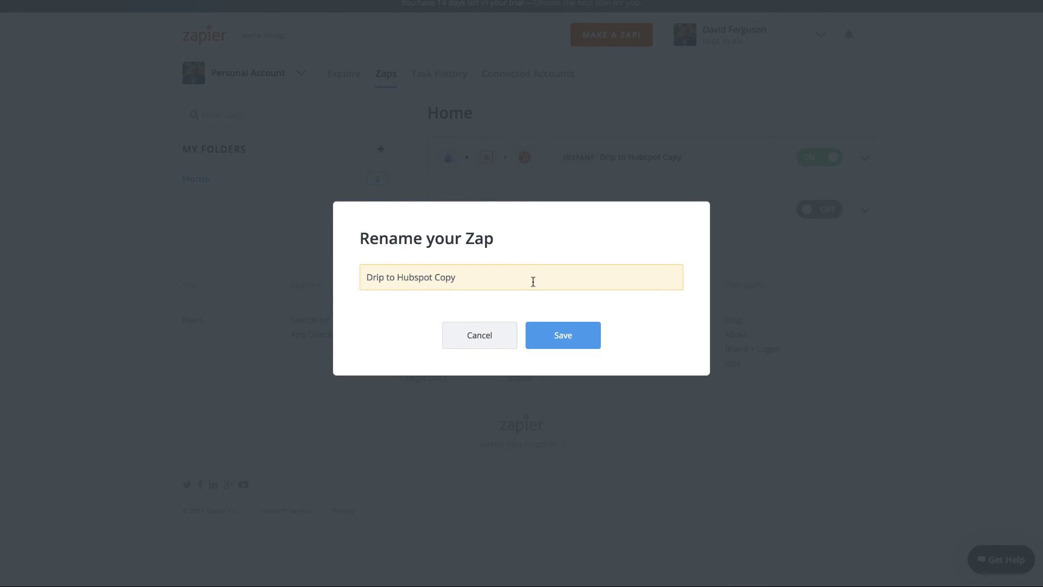
key(BackSpace)
key(BackSpace)
key(BackSpace)
key(BackSpace)
key(BackSpace)
click(563, 335)
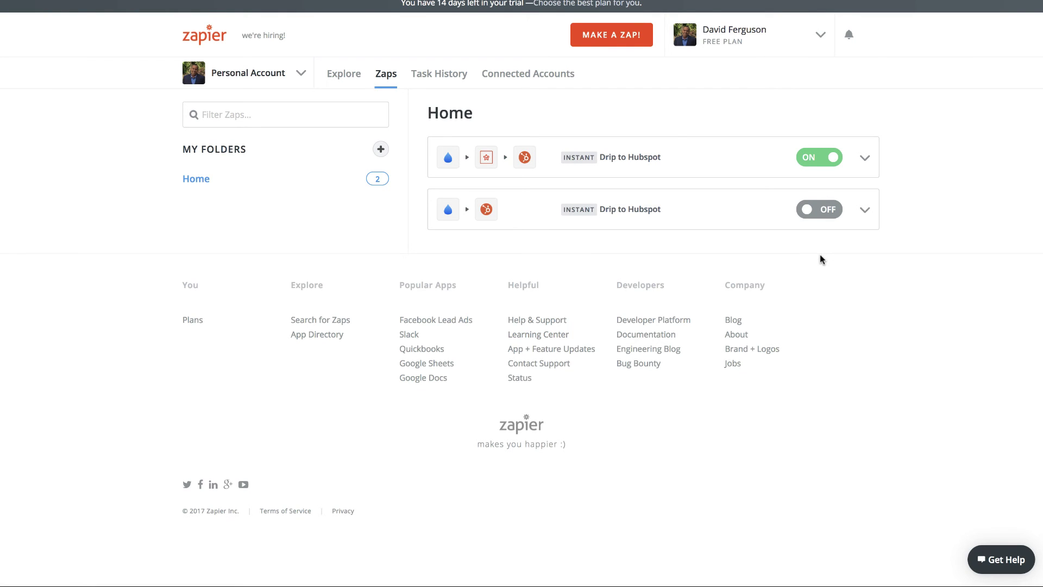